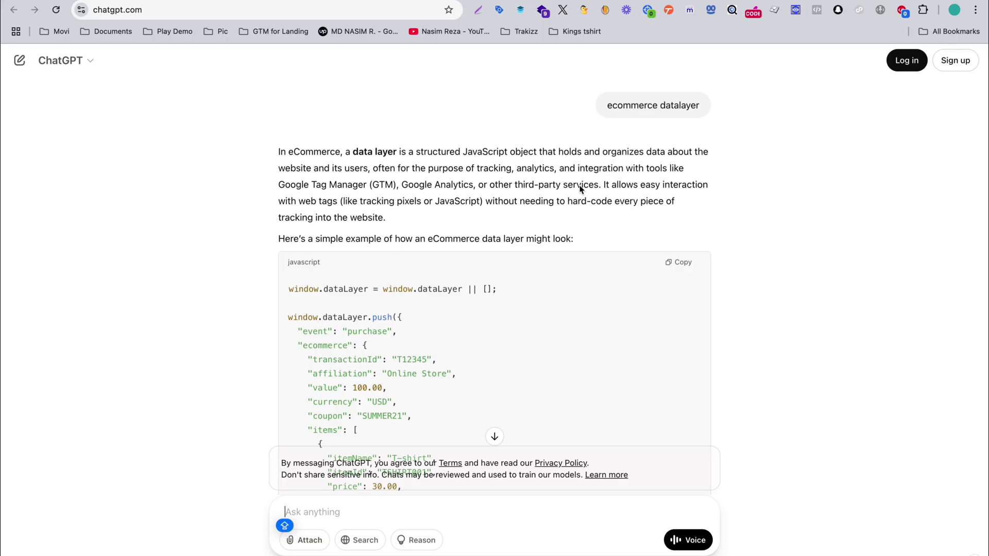
{"action": "scroll", "coordinate": [580, 189], "scroll_direction": "down", "scroll_amount": 1}
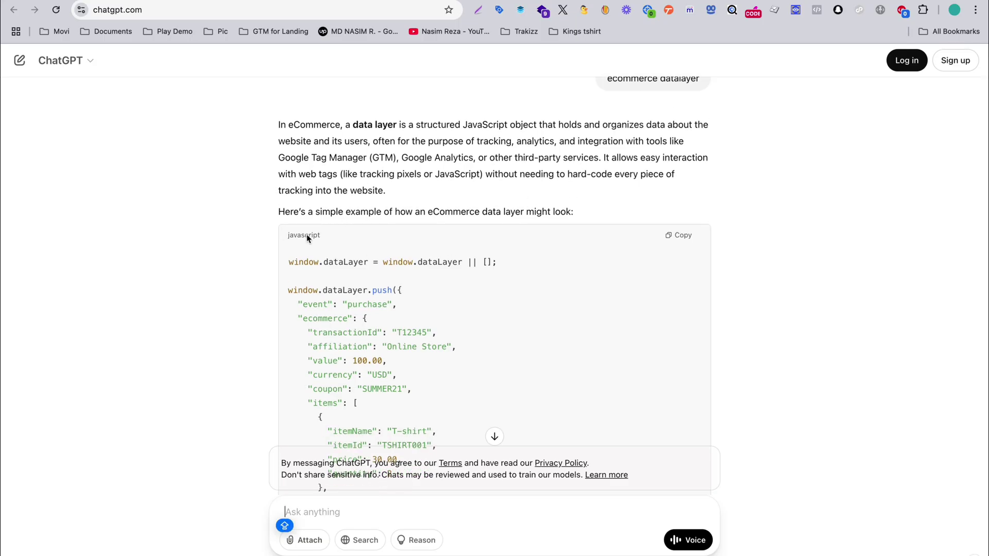
{"action": "scroll", "coordinate": [307, 235], "scroll_direction": "down", "scroll_amount": 1}
{"action": "scroll", "coordinate": [317, 258], "scroll_direction": "down", "scroll_amount": 2}
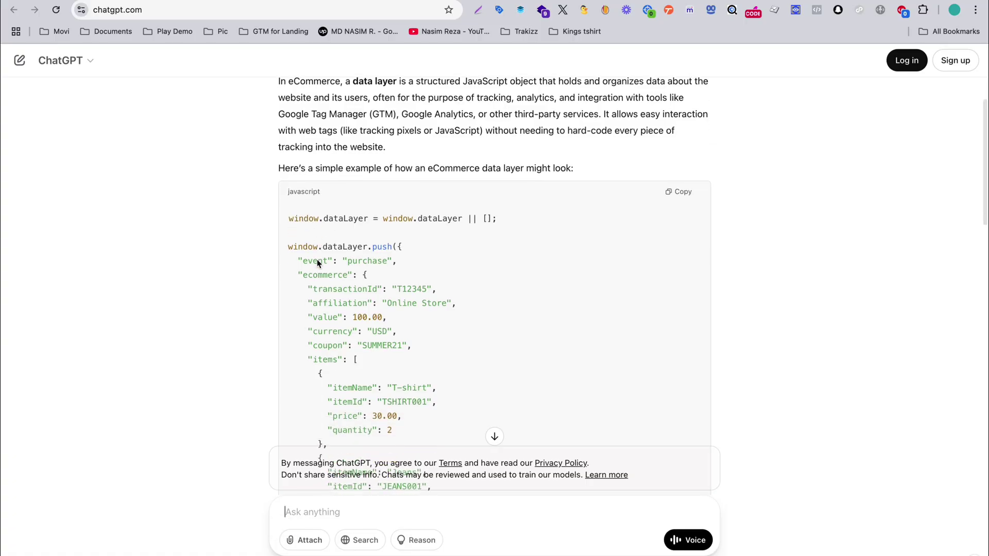
{"action": "scroll", "coordinate": [317, 258], "scroll_direction": "down", "scroll_amount": 1}
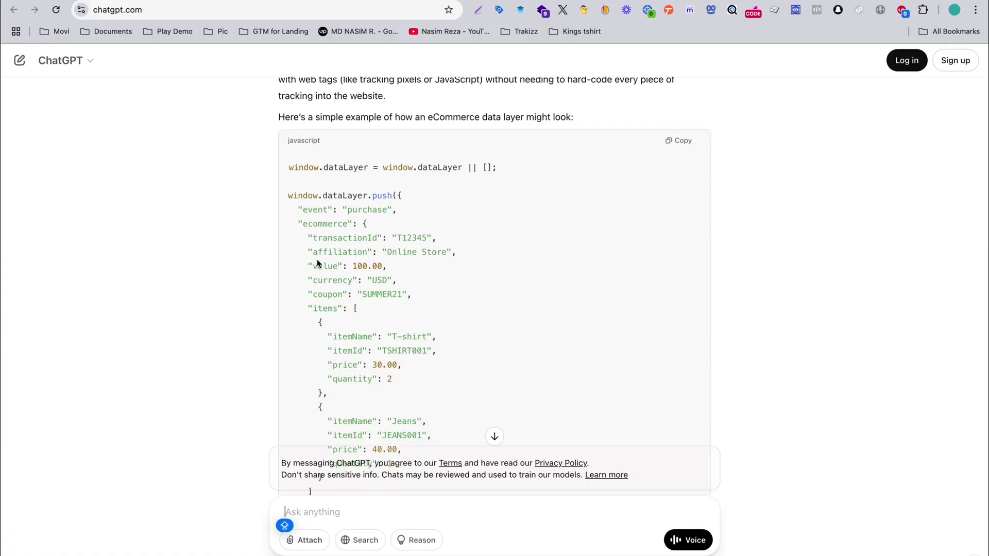
{"action": "left_click_drag", "start_coordinate": [292, 166], "coordinate": [360, 270]}
{"action": "left_click", "coordinate": [442, 260]}
{"action": "double_click", "coordinate": [362, 210]}
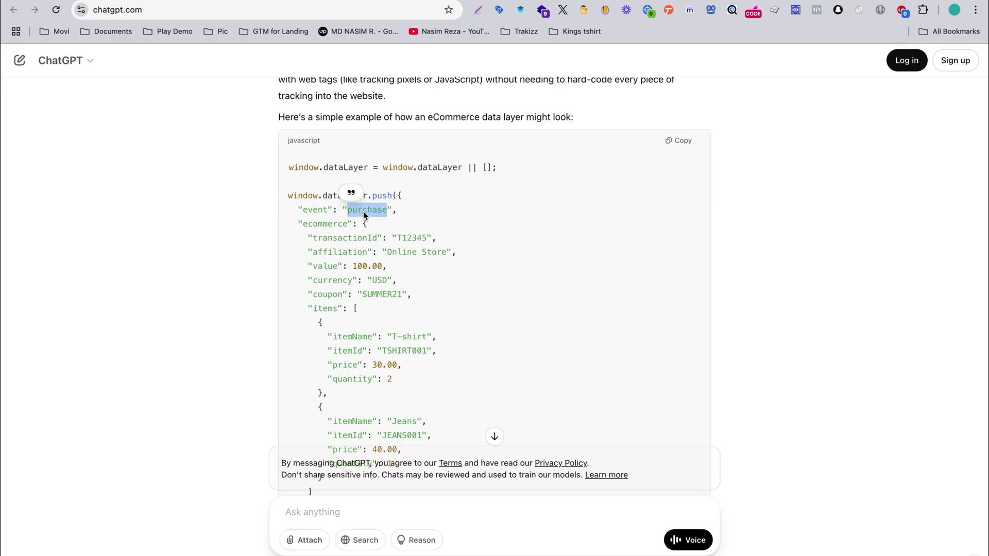
{"action": "double_click", "coordinate": [342, 241]}
{"action": "double_click", "coordinate": [339, 255]}
{"action": "left_click", "coordinate": [330, 271]}
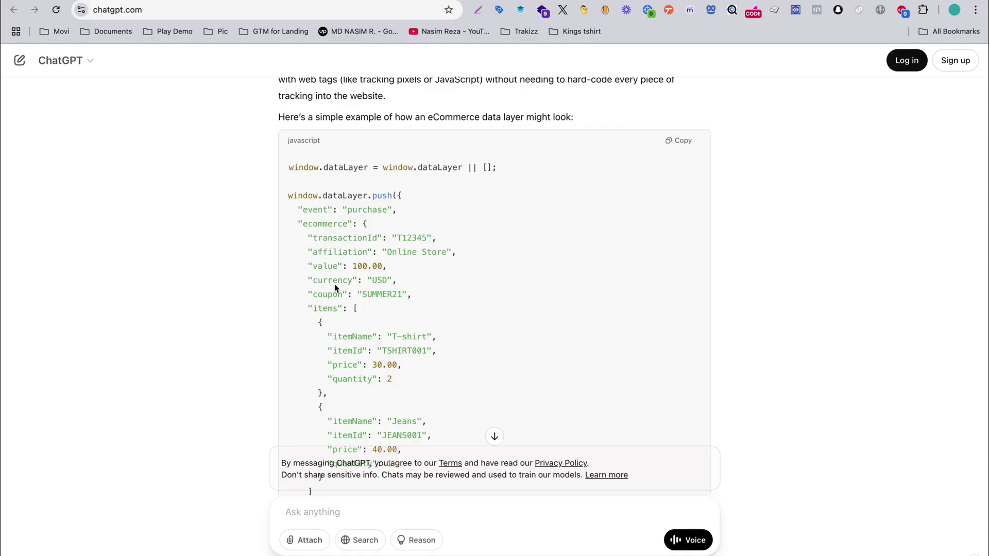
{"action": "triple_click", "coordinate": [334, 287]}
{"action": "scroll", "coordinate": [408, 384], "scroll_direction": "down", "scroll_amount": 1}
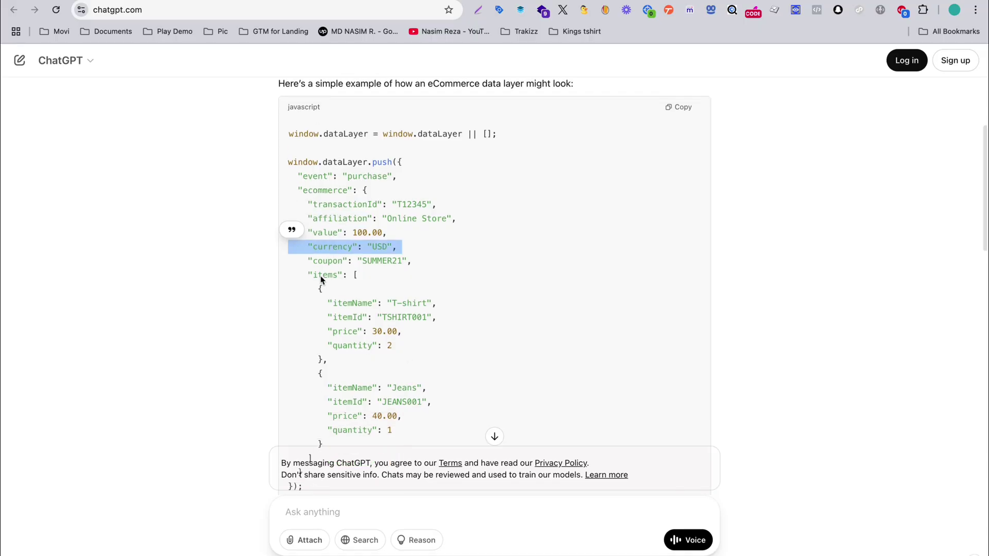
{"action": "scroll", "coordinate": [303, 192], "scroll_direction": "up", "scroll_amount": 2}
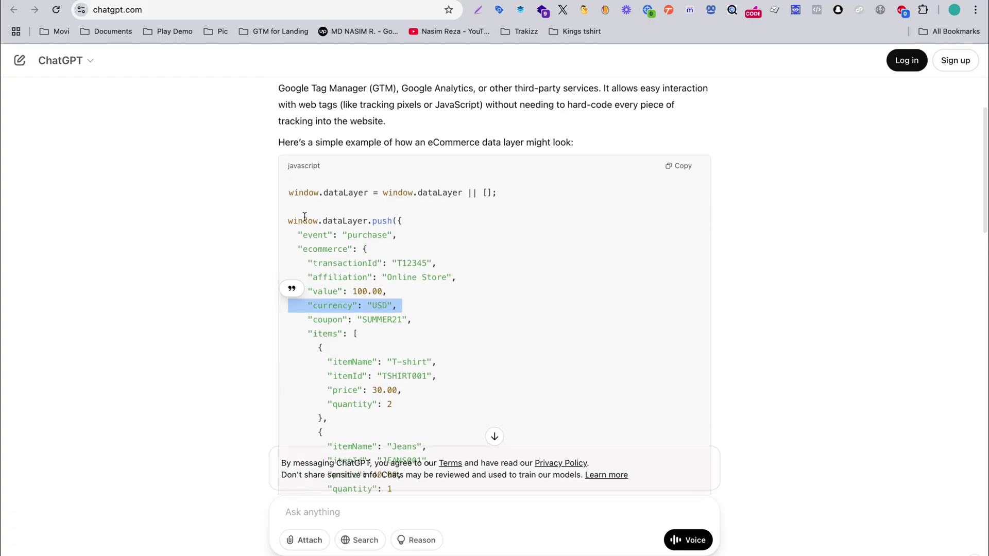
{"action": "left_click", "coordinate": [315, 271]}
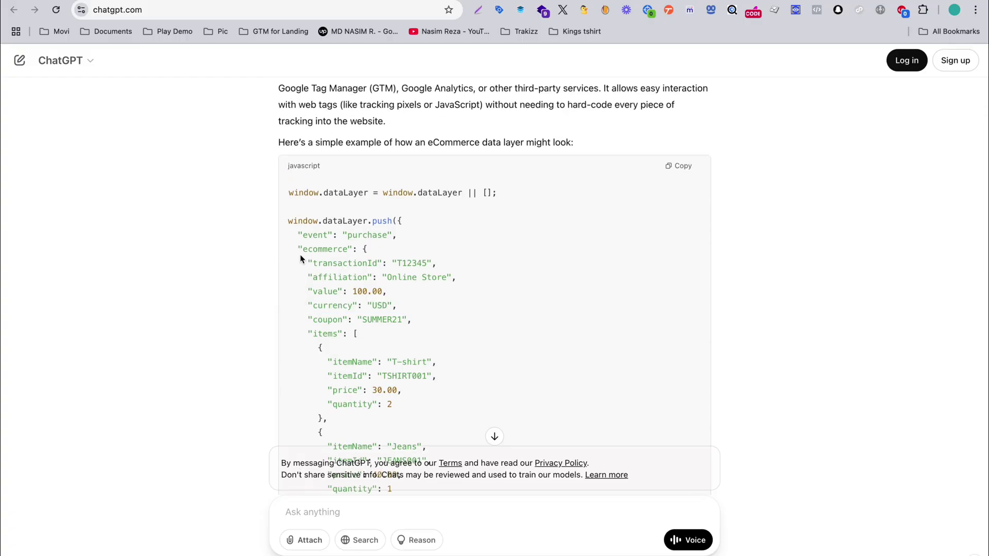
{"action": "scroll", "coordinate": [301, 259], "scroll_direction": "down", "scroll_amount": 1}
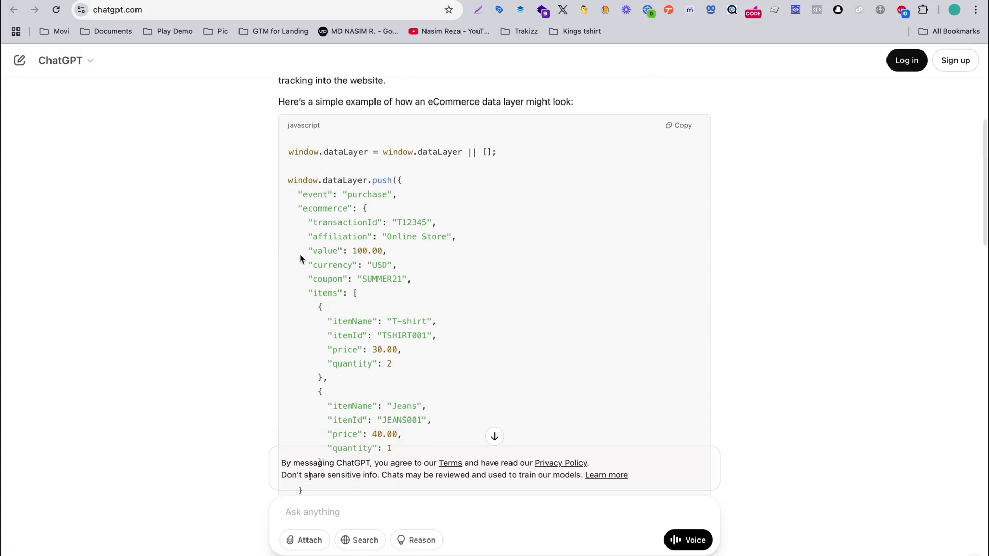
{"action": "scroll", "coordinate": [300, 257], "scroll_direction": "down", "scroll_amount": 2}
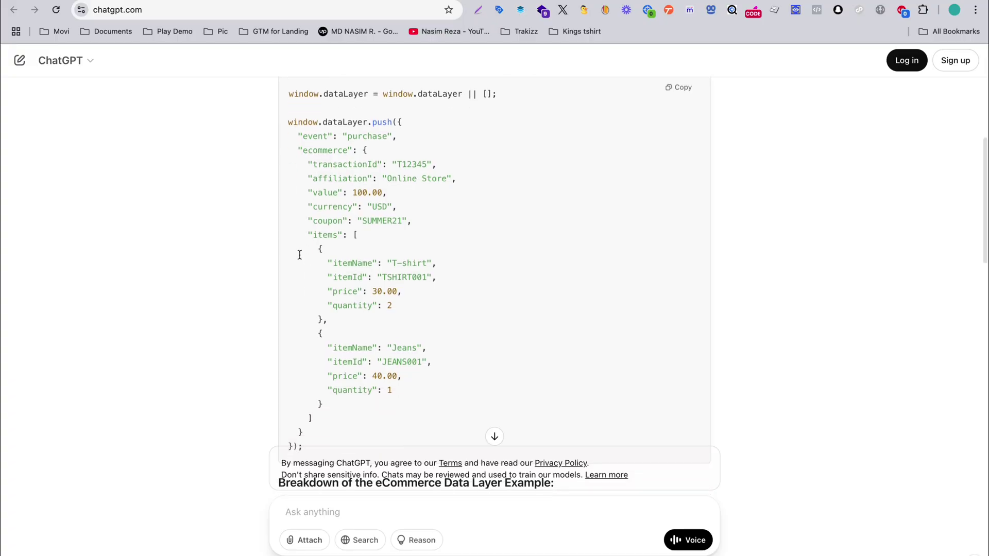
{"action": "scroll", "coordinate": [300, 257], "scroll_direction": "down", "scroll_amount": 5}
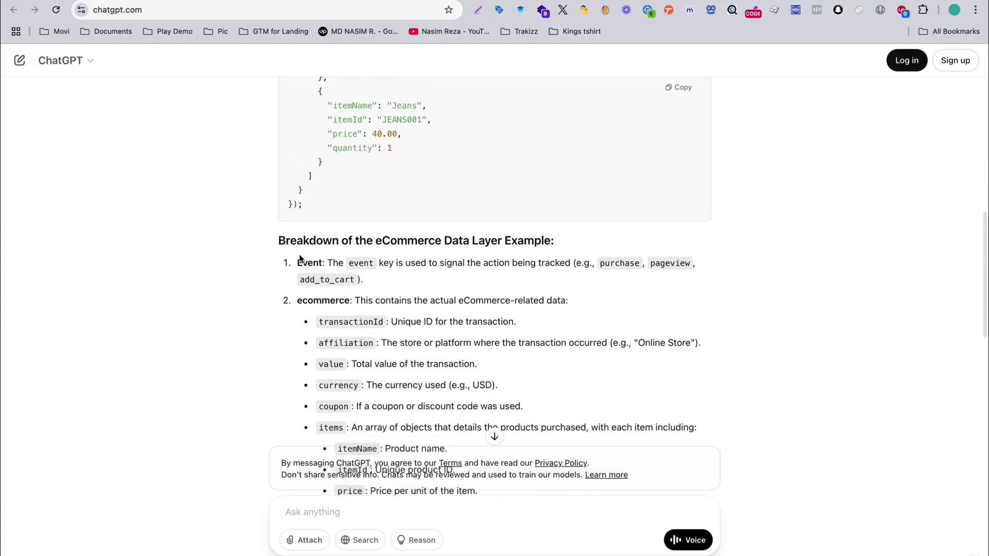
{"action": "scroll", "coordinate": [300, 257], "scroll_direction": "down", "scroll_amount": 5}
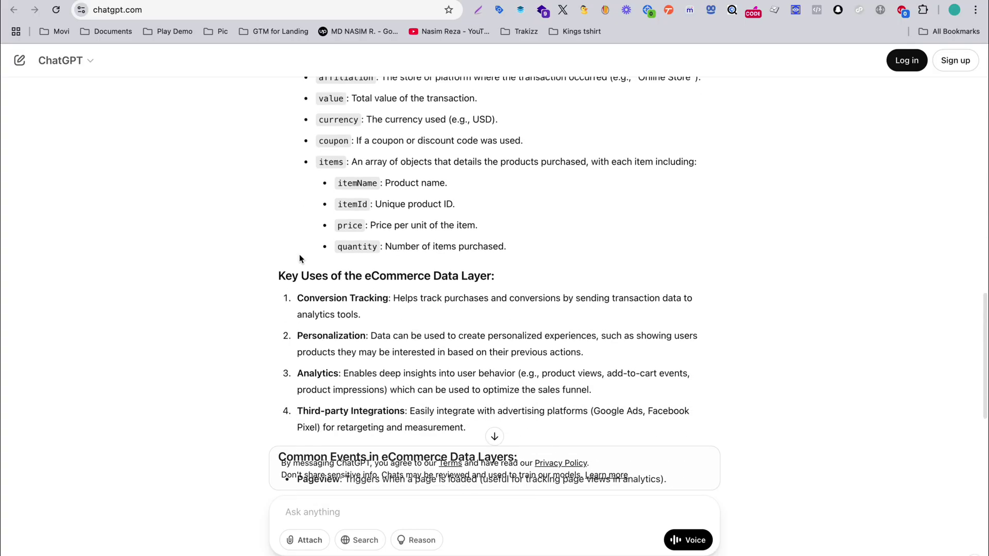
{"action": "scroll", "coordinate": [300, 257], "scroll_direction": "up", "scroll_amount": 5}
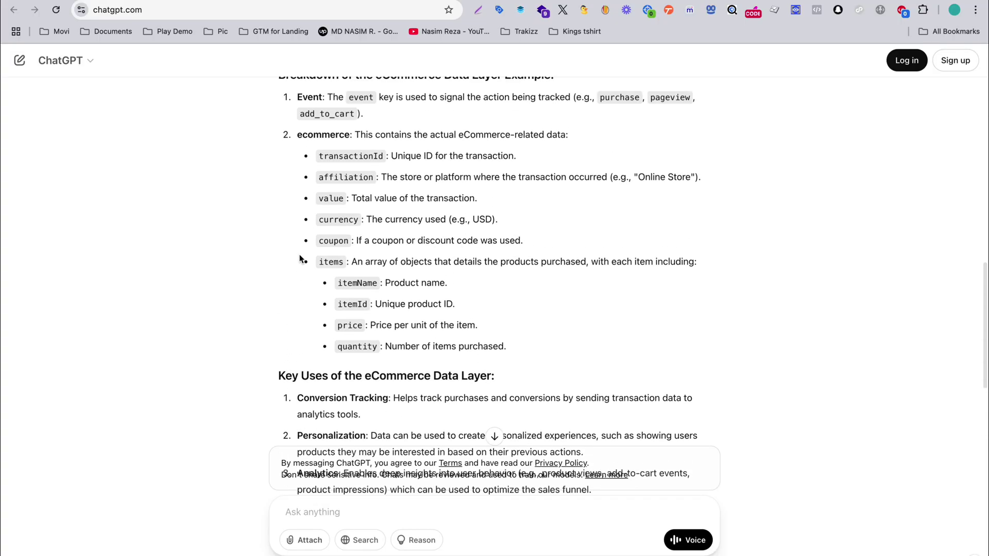
{"action": "scroll", "coordinate": [300, 259], "scroll_direction": "up", "scroll_amount": 4}
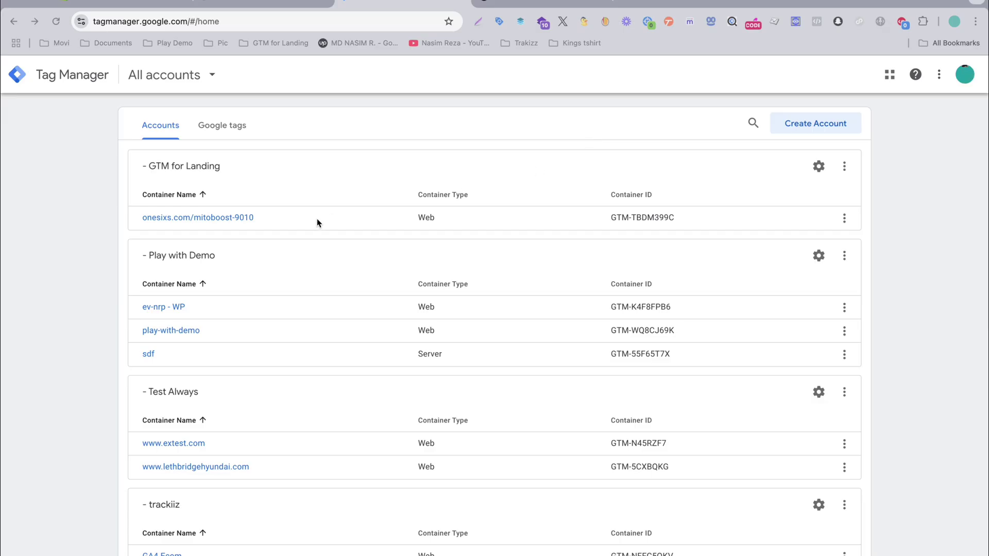
Open and close the GTM for Landing account options, then highlight the GTM for Landing and Play with Demo account names.
{"action": "left_click", "coordinate": [845, 167]}
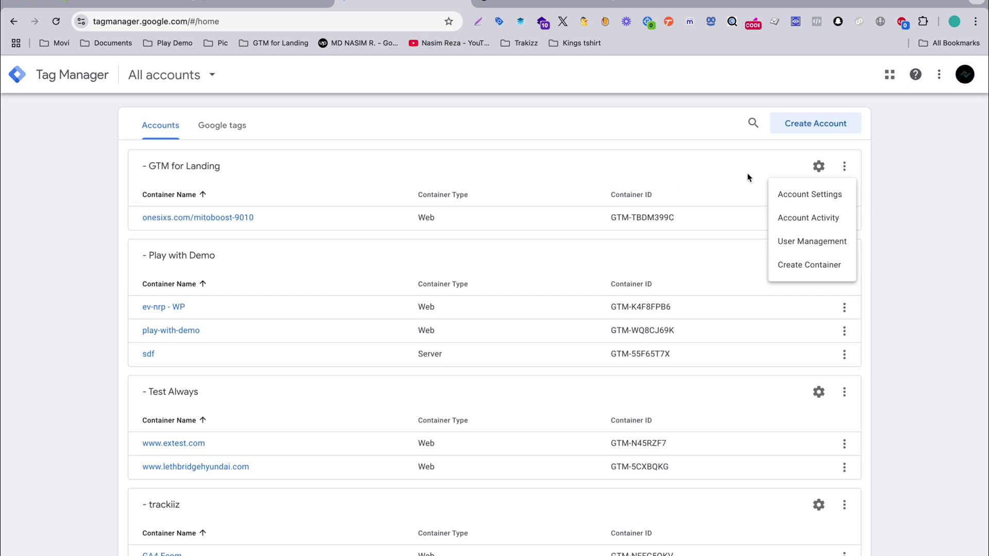
{"action": "left_click", "coordinate": [218, 168]}
{"action": "triple_click", "coordinate": [218, 168]}
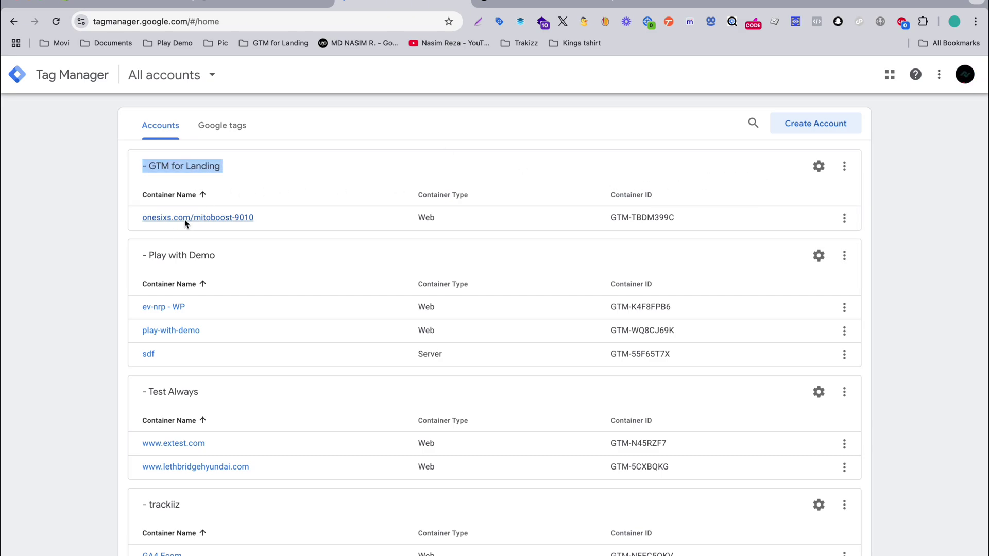
{"action": "triple_click", "coordinate": [162, 256]}
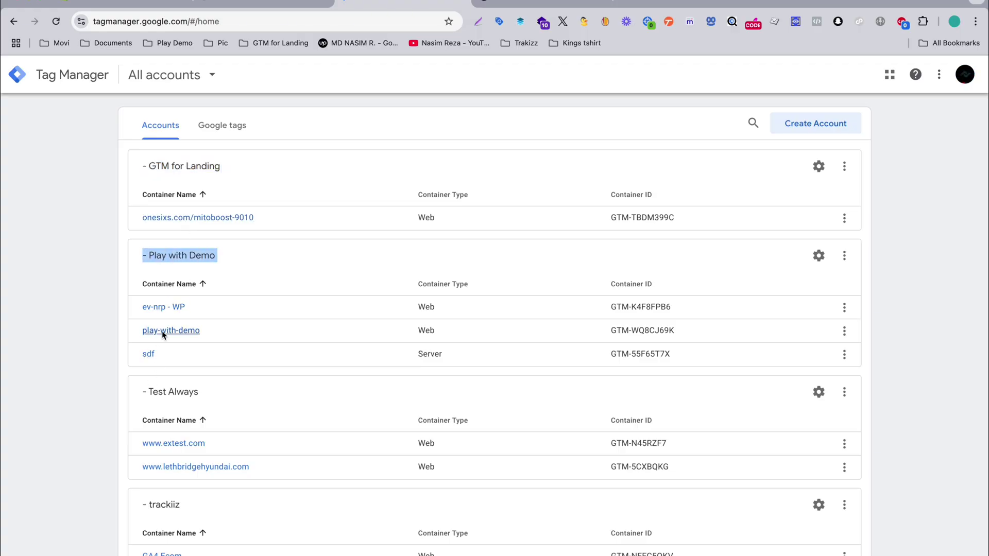
{"action": "left_click", "coordinate": [187, 269]}
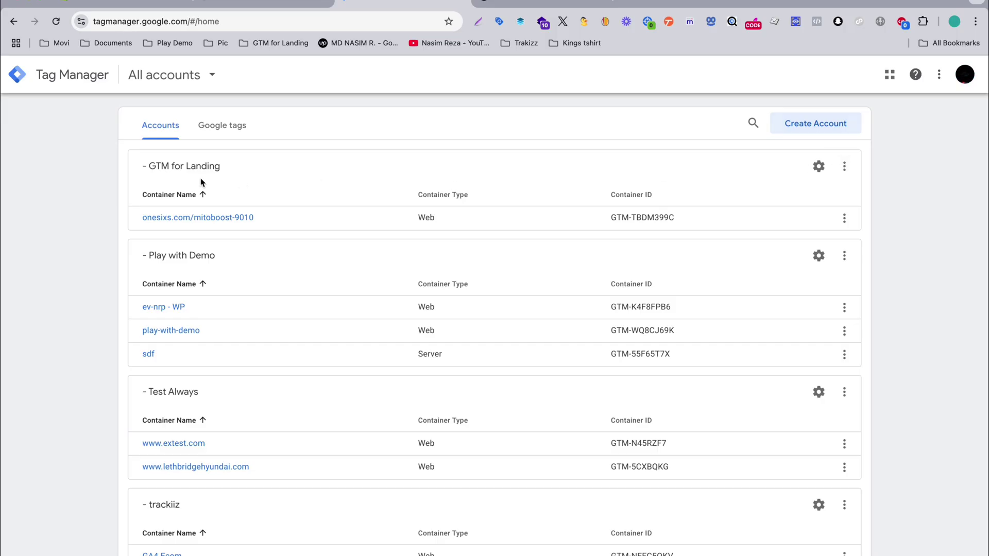
Create a Web container named kingstshir under GTM for Landing, copying the name from the store's address.
{"action": "left_click", "coordinate": [819, 167]}
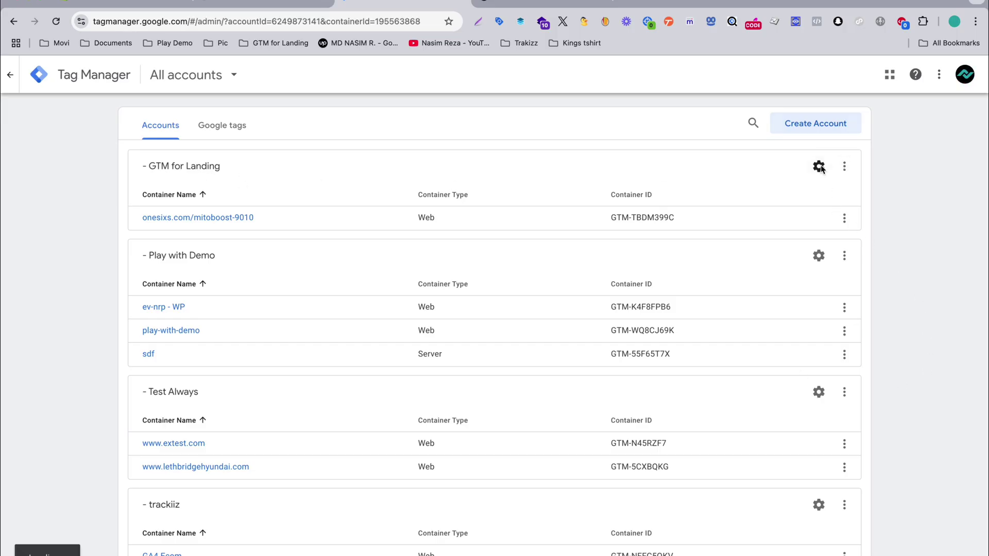
{"action": "left_click", "coordinate": [844, 166]}
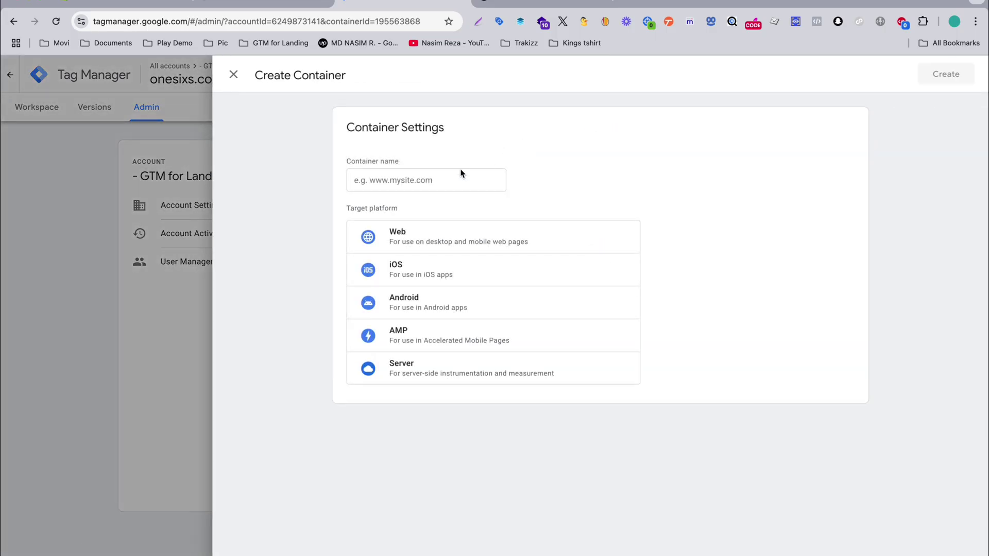
{"action": "left_click", "coordinate": [425, 188]}
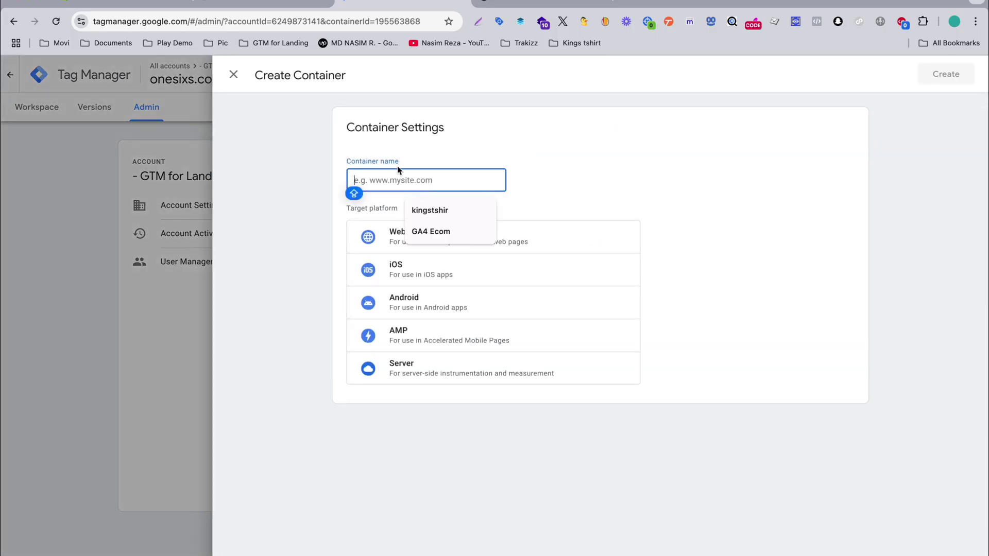
{"action": "left_click", "coordinate": [283, 7]}
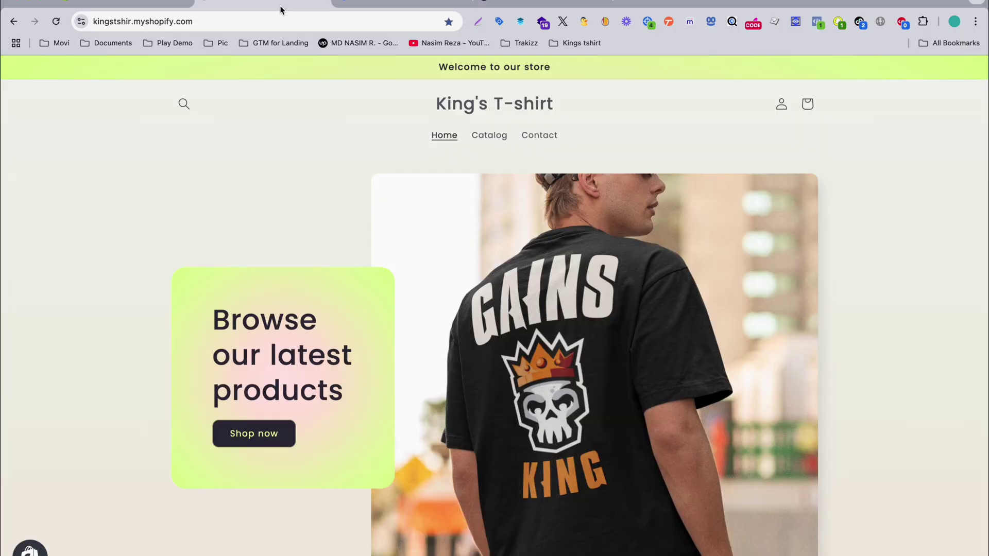
{"action": "double_click", "coordinate": [117, 22]}
{"action": "key", "text": "Caps_Lock"}
{"action": "key", "text": "super+c"}
{"action": "left_click", "coordinate": [401, 3]}
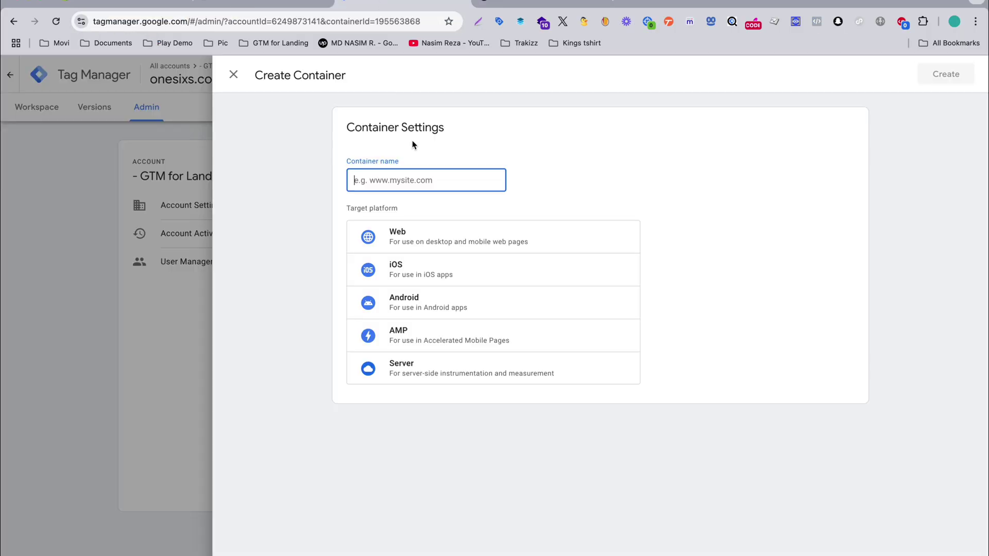
{"action": "key", "text": "super+v"}
{"action": "left_click", "coordinate": [421, 241]}
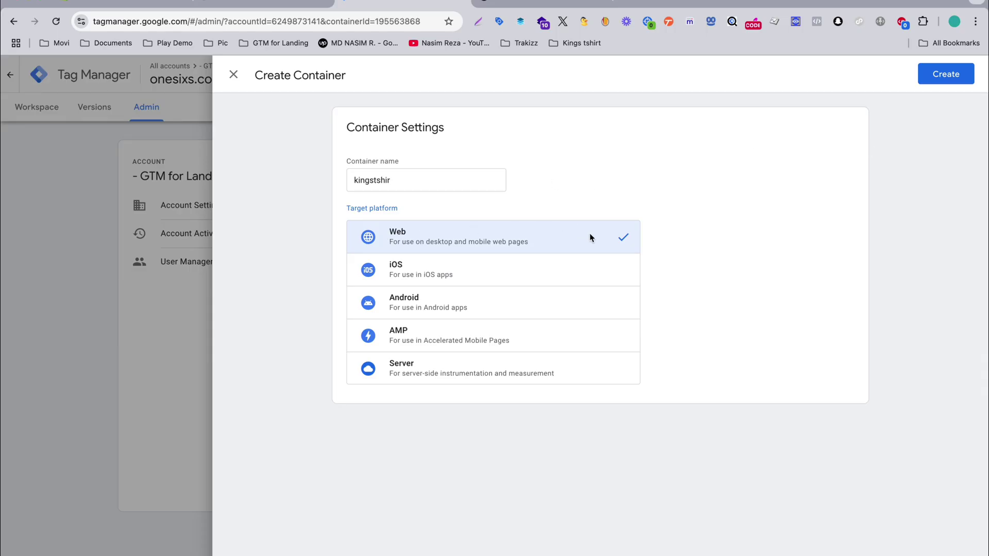
{"action": "left_click", "coordinate": [942, 76]}
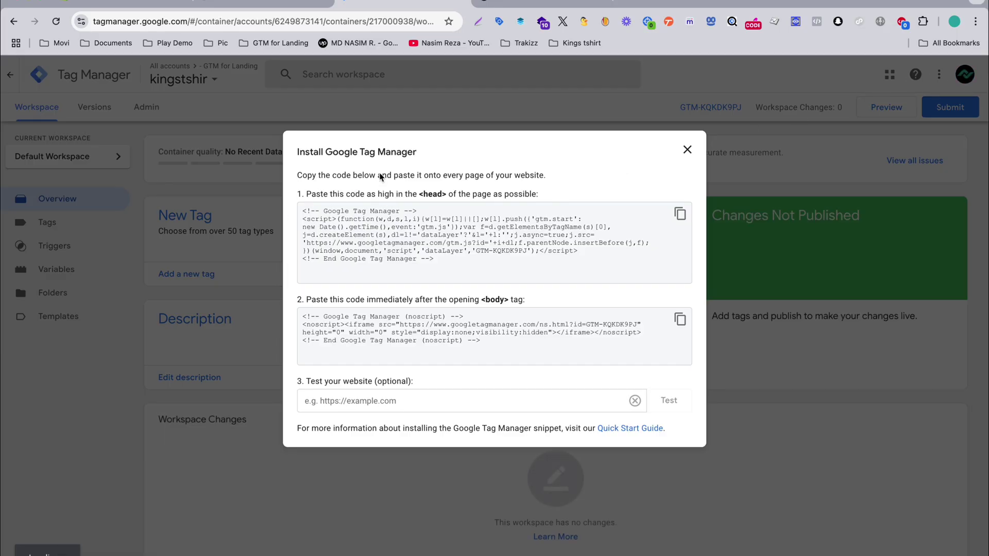
Select the head installation snippet in the Install Google Tag Manager dialog.
{"action": "left_click", "coordinate": [389, 280]}
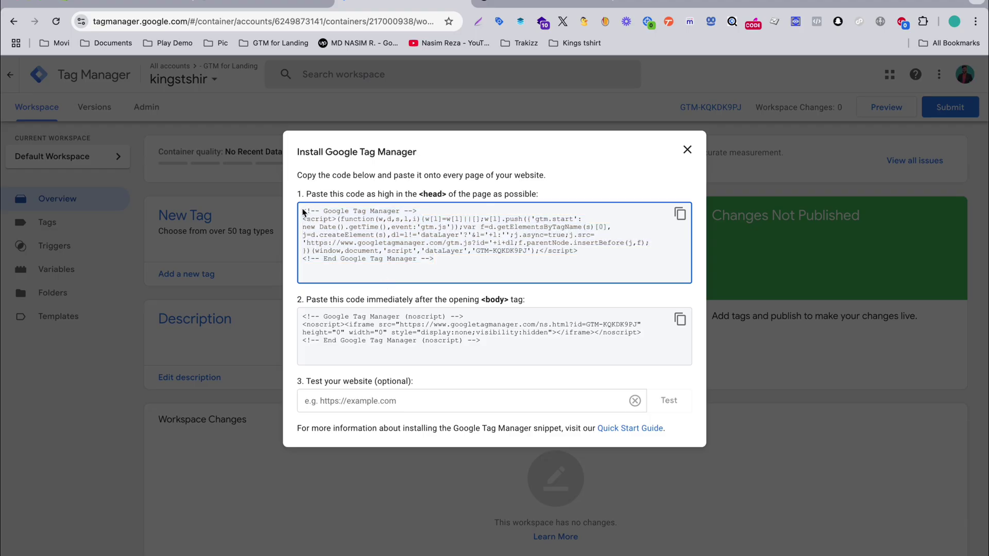
{"action": "left_click_drag", "start_coordinate": [303, 211], "coordinate": [449, 268]}
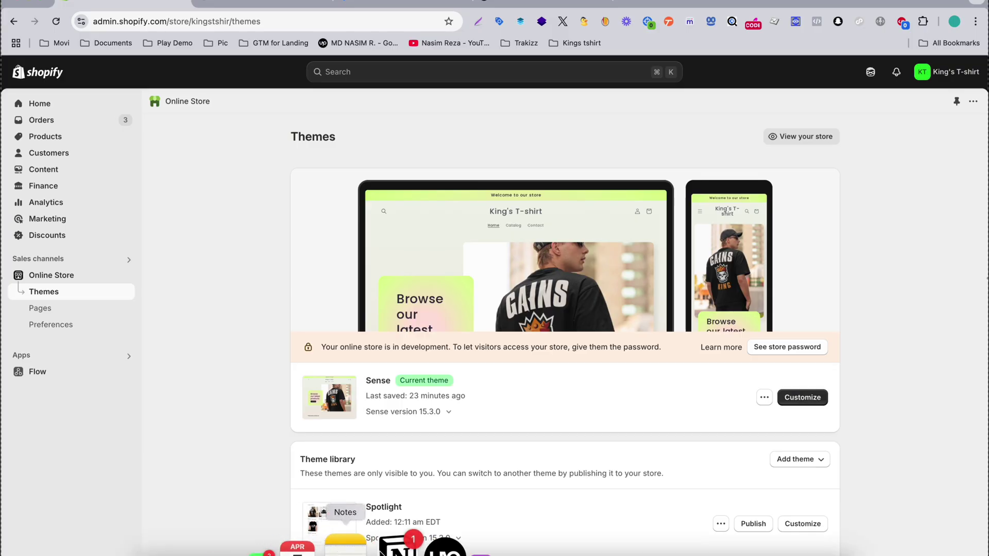
In the Notion notes, delete the title's trailing letter and copy the GTM Code [Code 1] snippet.
{"action": "left_click", "coordinate": [378, 545]}
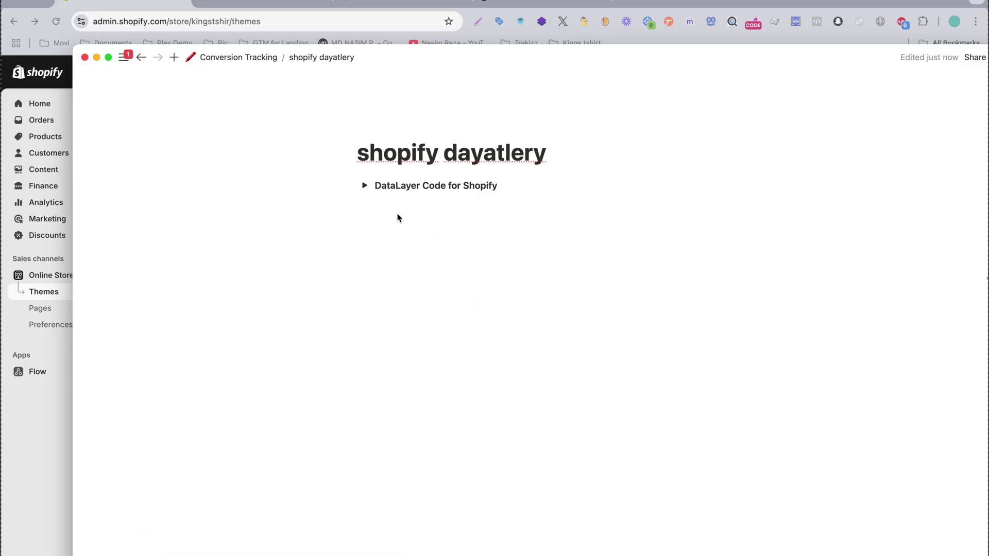
{"action": "left_click", "coordinate": [364, 186]}
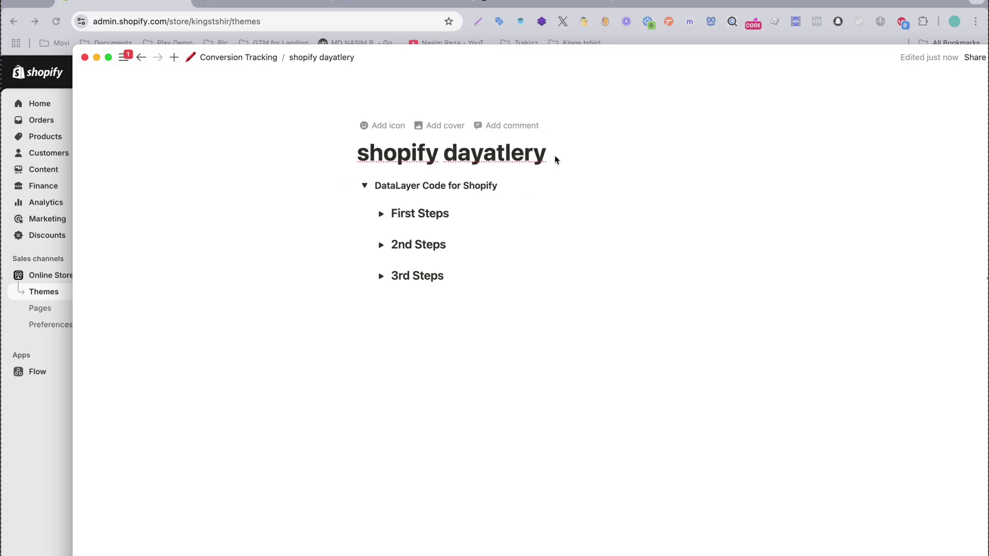
{"action": "key", "text": "BackSpace"}
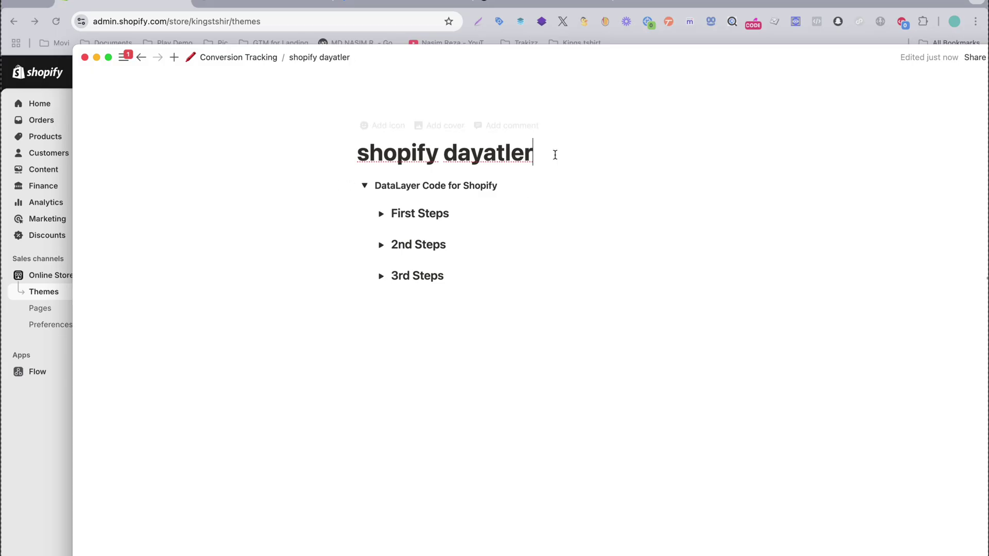
{"action": "left_click", "coordinate": [380, 214]}
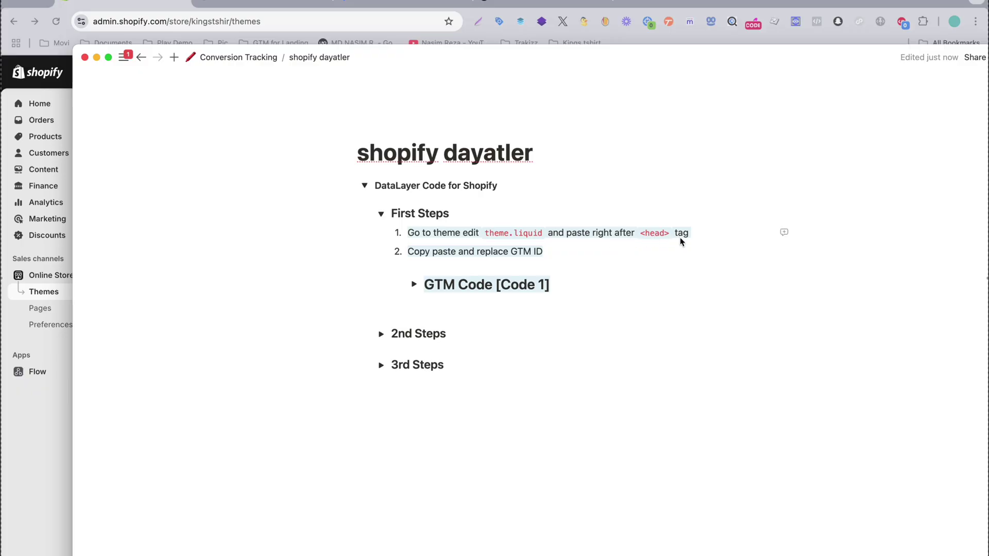
{"action": "left_click", "coordinate": [415, 285]}
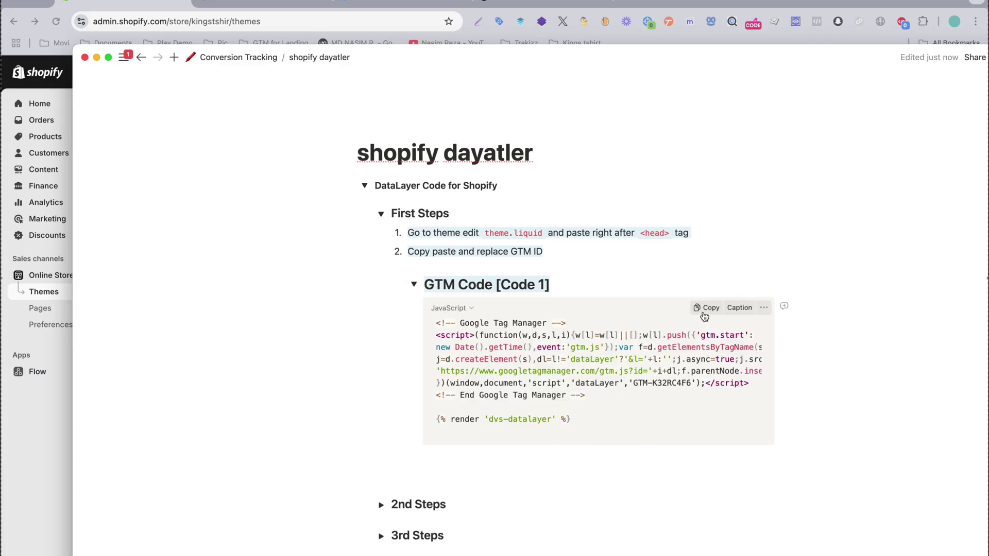
{"action": "left_click", "coordinate": [706, 308]}
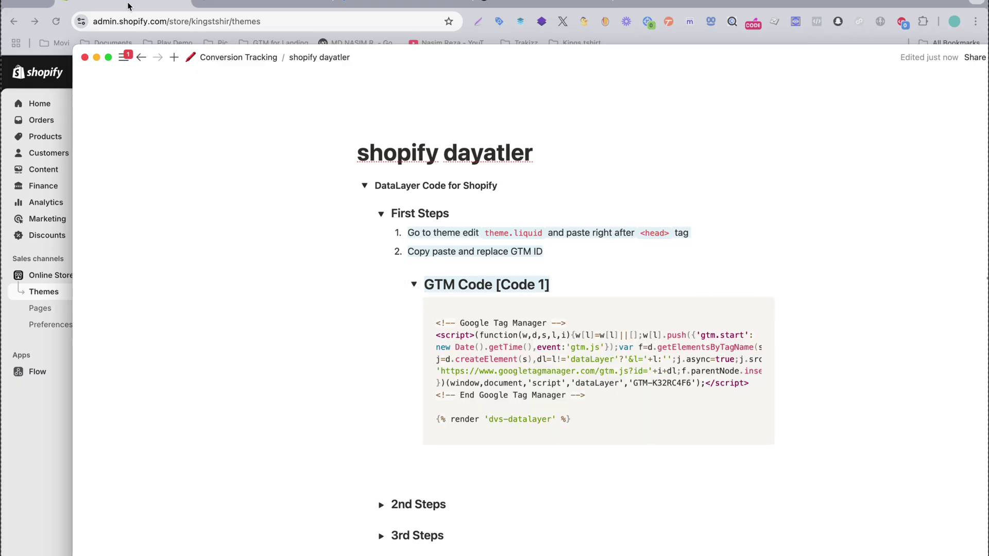
{"action": "left_click", "coordinate": [133, 2]}
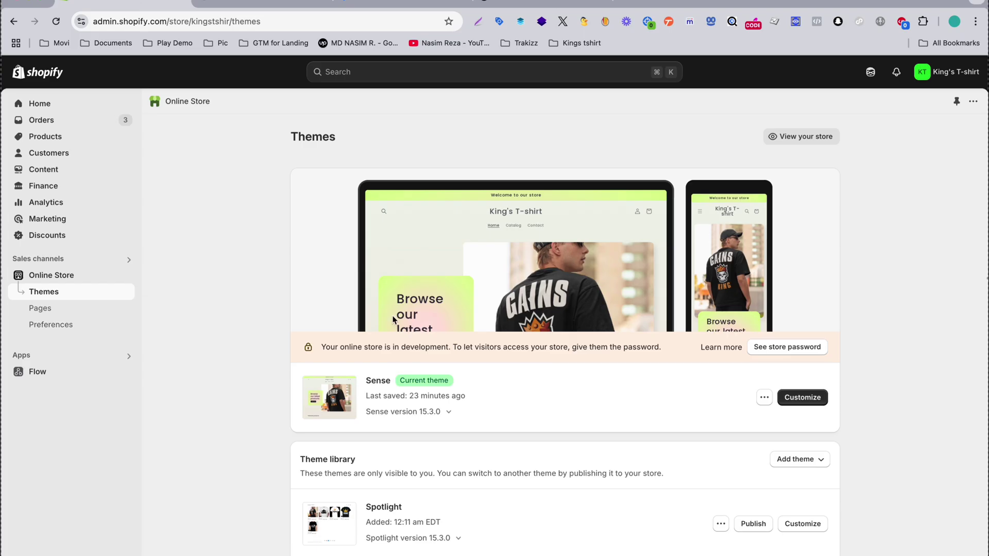
Paste the GTM snippet right after <head> in the Sense theme's theme.liquid.
{"action": "left_click", "coordinate": [766, 399]}
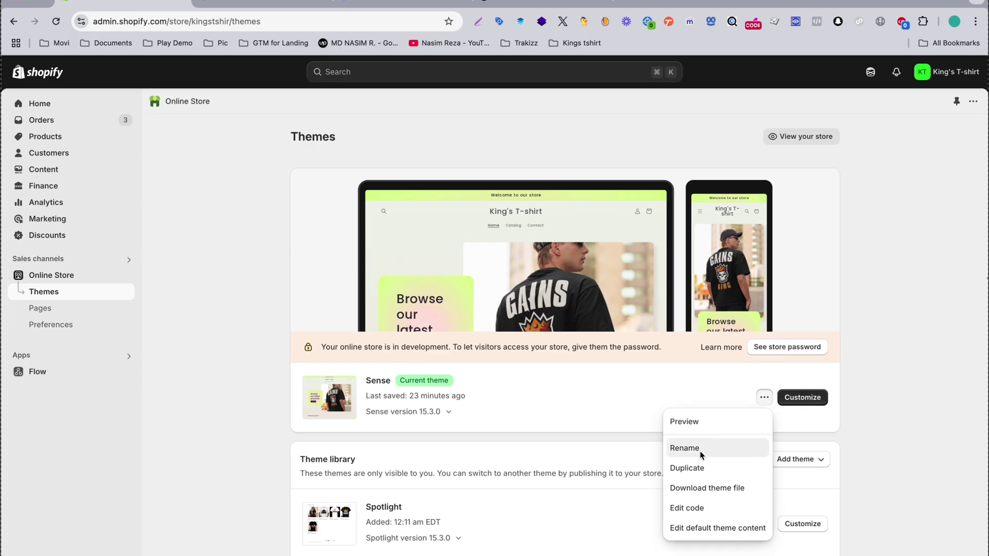
{"action": "left_click", "coordinate": [687, 507]}
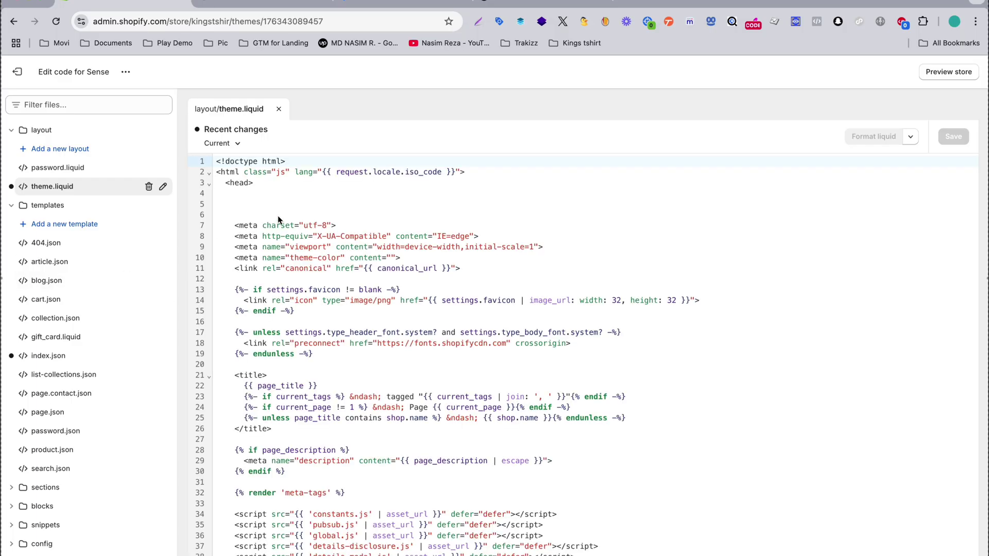
{"action": "left_click", "coordinate": [259, 186]}
{"action": "key", "text": "super+v"}
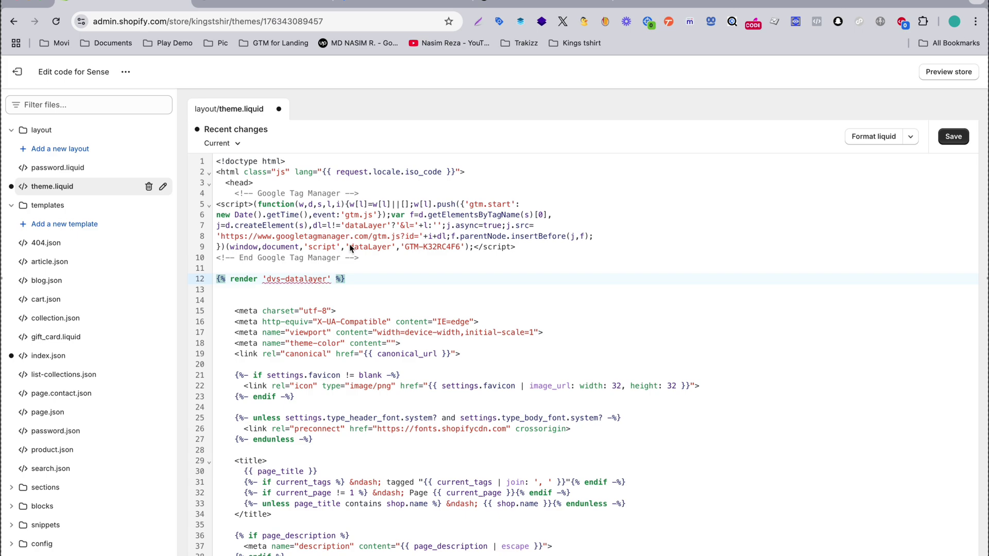
{"action": "left_click", "coordinate": [397, 5]}
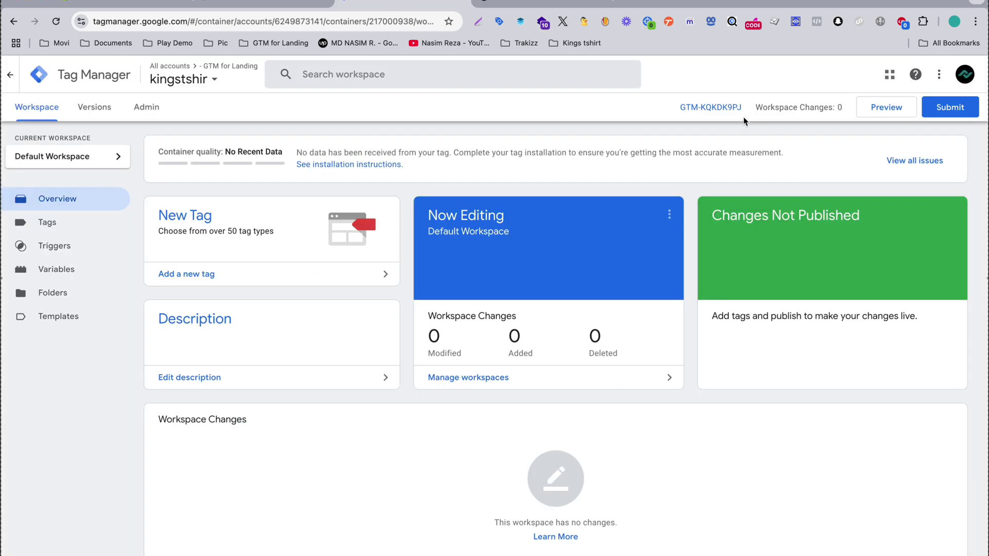
Replace GTM-K32RC4F6 on line 9 of theme.liquid with the container ID GTM-KQKDK9PJ.
{"action": "left_click", "coordinate": [715, 108]}
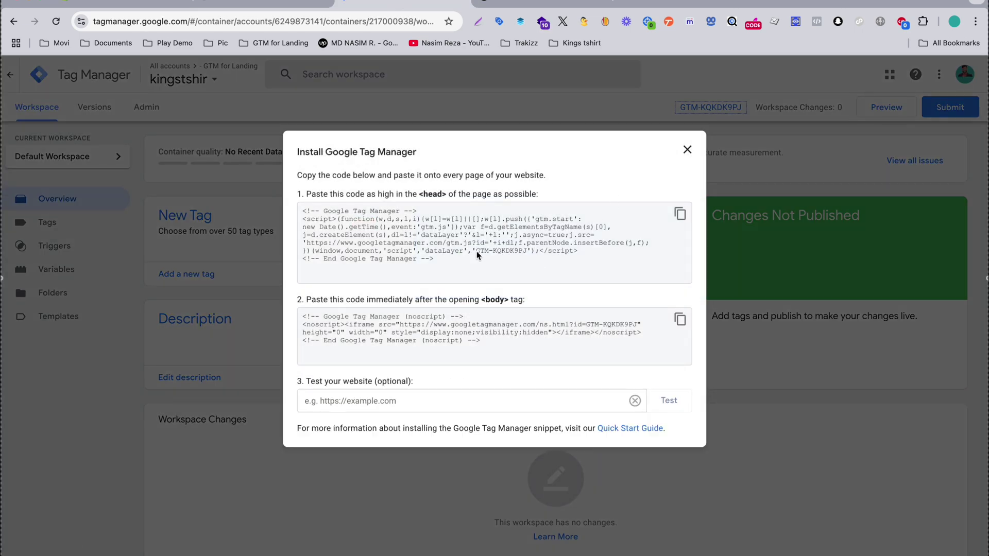
{"action": "left_click_drag", "start_coordinate": [478, 254], "coordinate": [527, 251]}
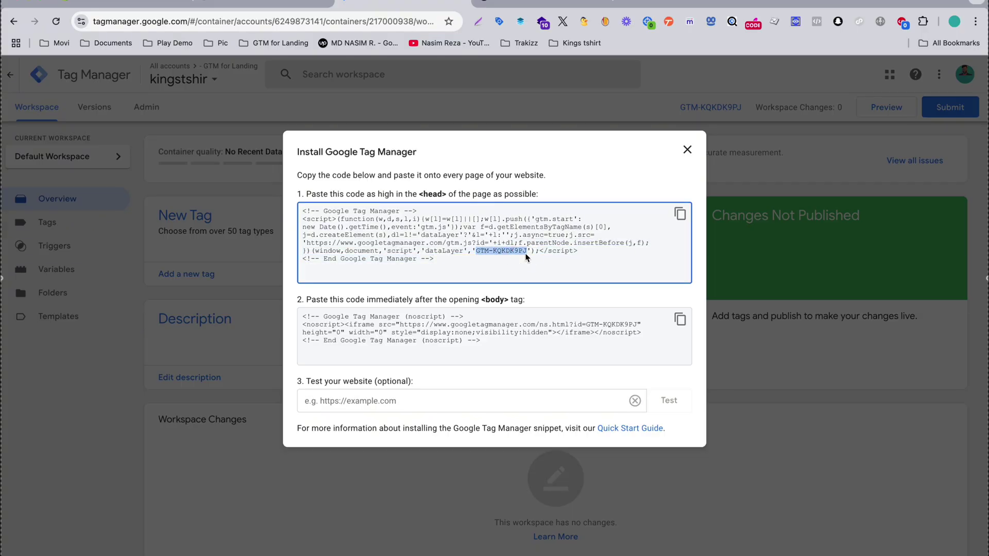
{"action": "left_click", "coordinate": [145, 3]}
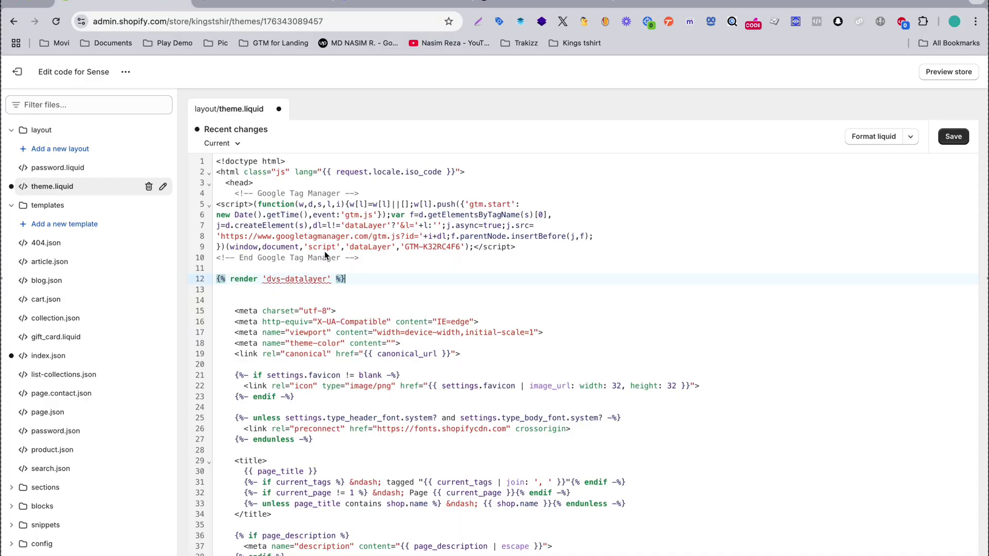
{"action": "left_click", "coordinate": [405, 246]}
{"action": "left_click", "coordinate": [460, 247], "text": "shift"}
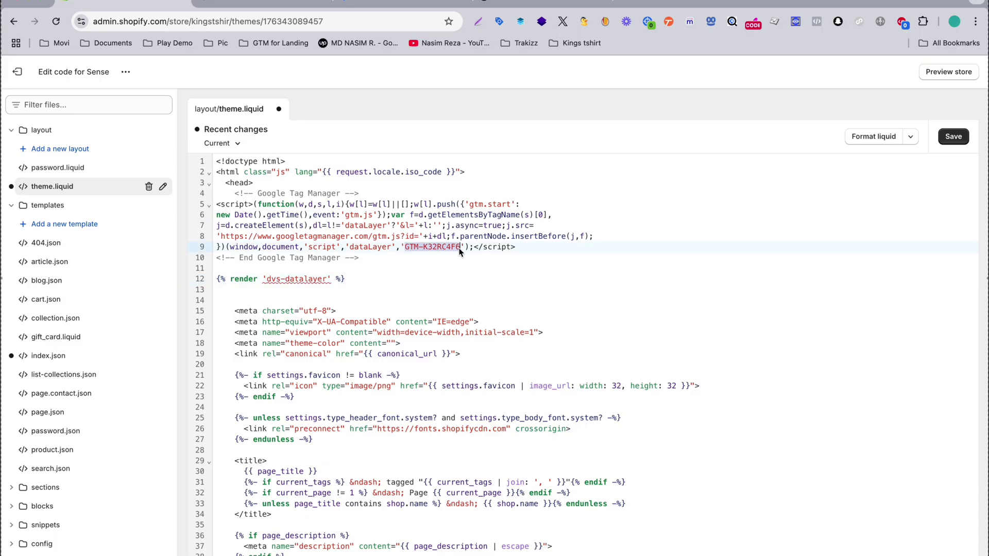
{"action": "key", "text": "cmd+v"}
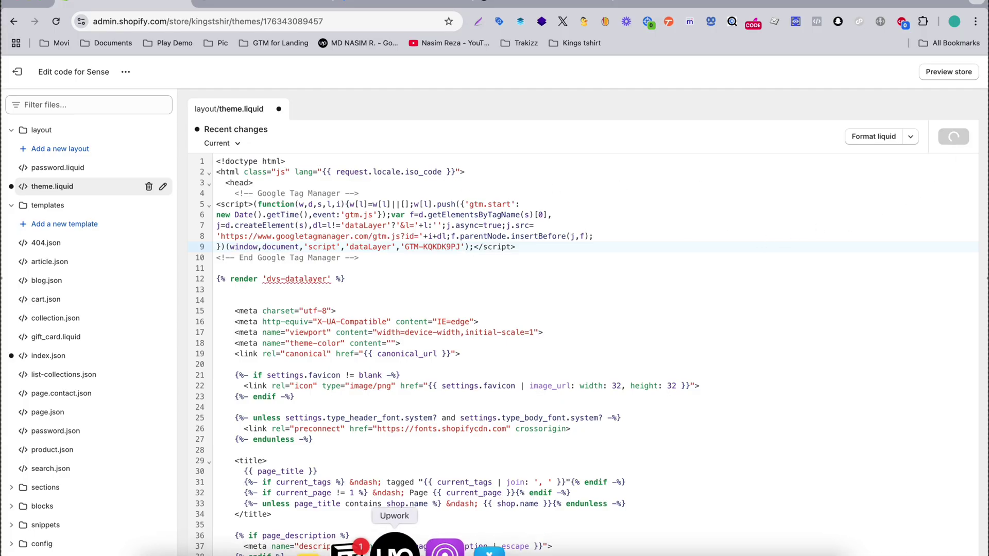
In Notion, collapse First Steps, expand 2nd Steps and Snippets Code [code 2], and copy the dvs-datalayer file name.
{"action": "left_click", "coordinate": [360, 547]}
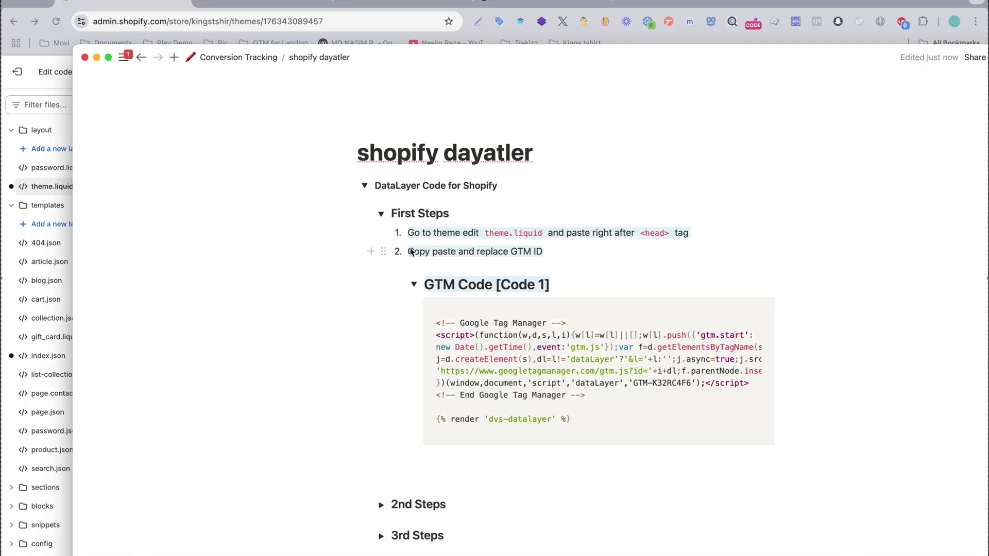
{"action": "left_click", "coordinate": [381, 213]}
{"action": "left_click", "coordinate": [380, 245]}
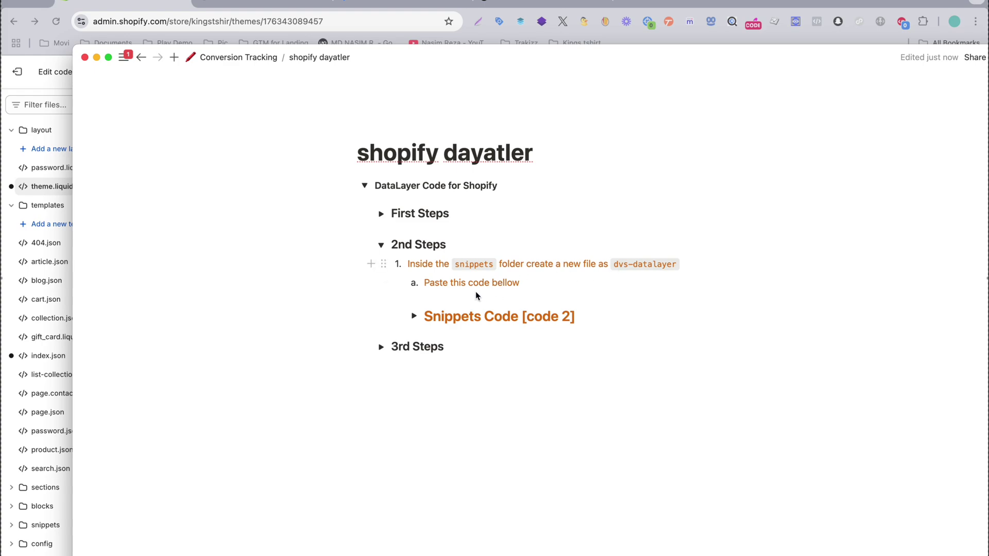
{"action": "left_click_drag", "start_coordinate": [613, 269], "coordinate": [670, 269]}
{"action": "left_click", "coordinate": [447, 276]}
{"action": "left_click", "coordinate": [415, 316]}
{"action": "left_click", "coordinate": [711, 339]}
Add a new snippet file named dvs-datalayer in the Shopify theme's snippets folder.
{"action": "left_click", "coordinate": [126, 2]}
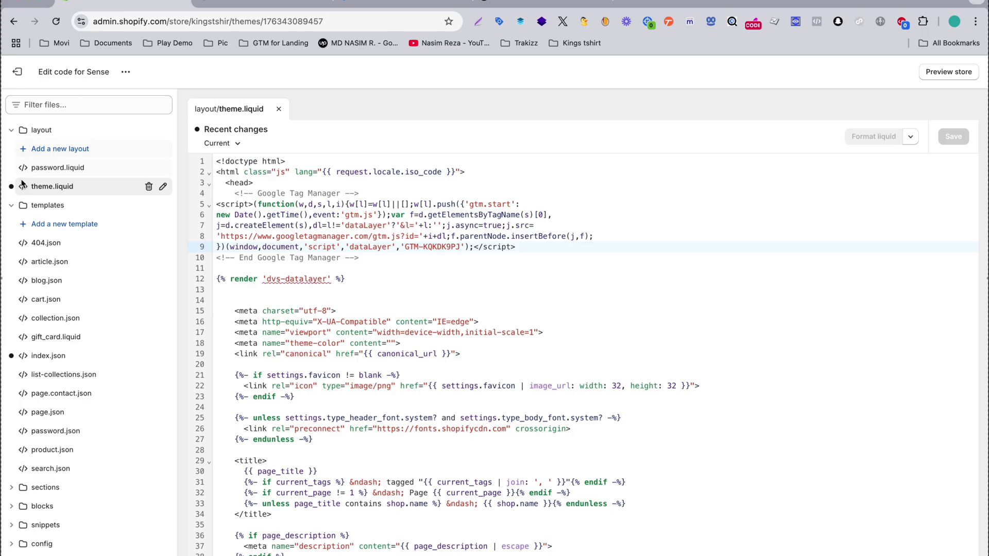
{"action": "left_click", "coordinate": [16, 206]}
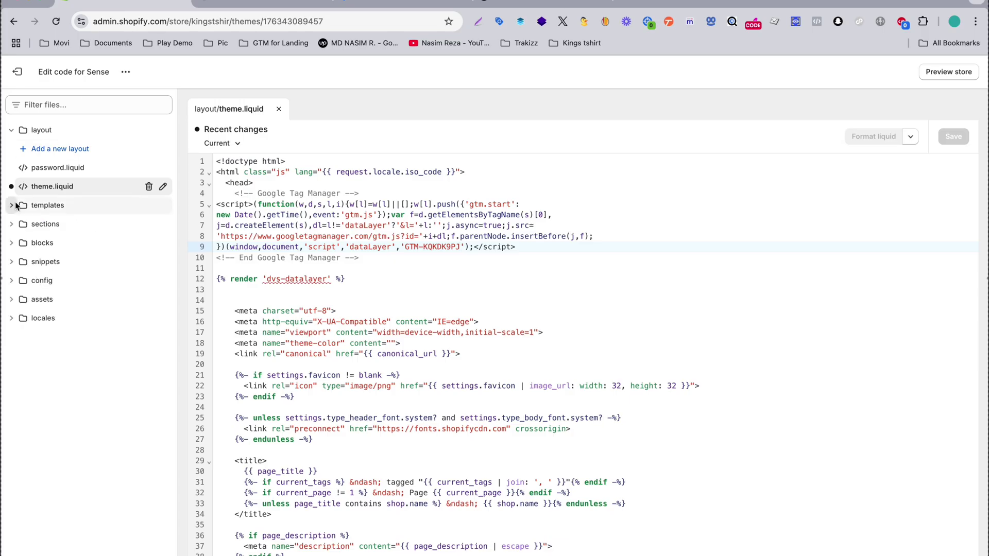
{"action": "left_click", "coordinate": [15, 262]}
{"action": "left_click", "coordinate": [48, 280]}
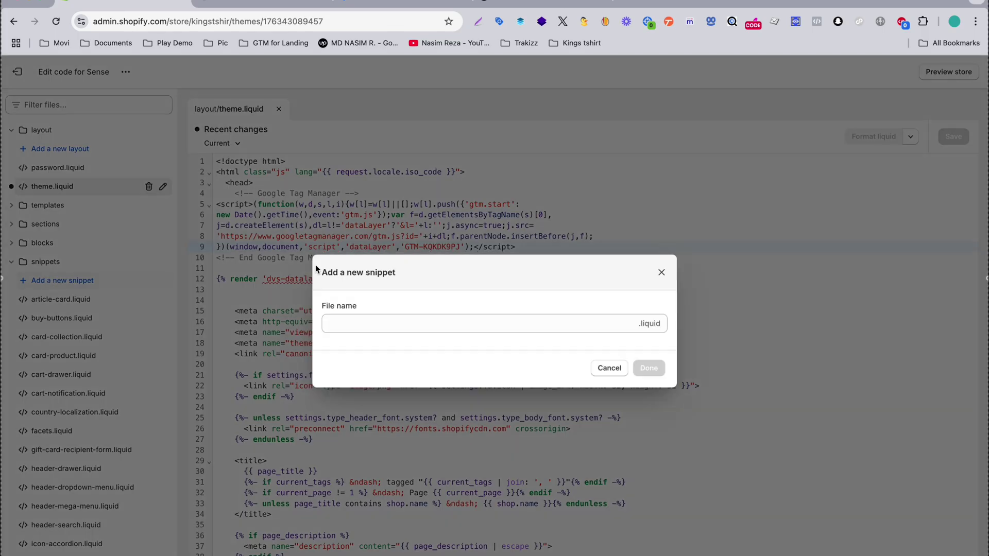
{"action": "left_click", "coordinate": [357, 325]}
{"action": "key", "text": "super+v"}
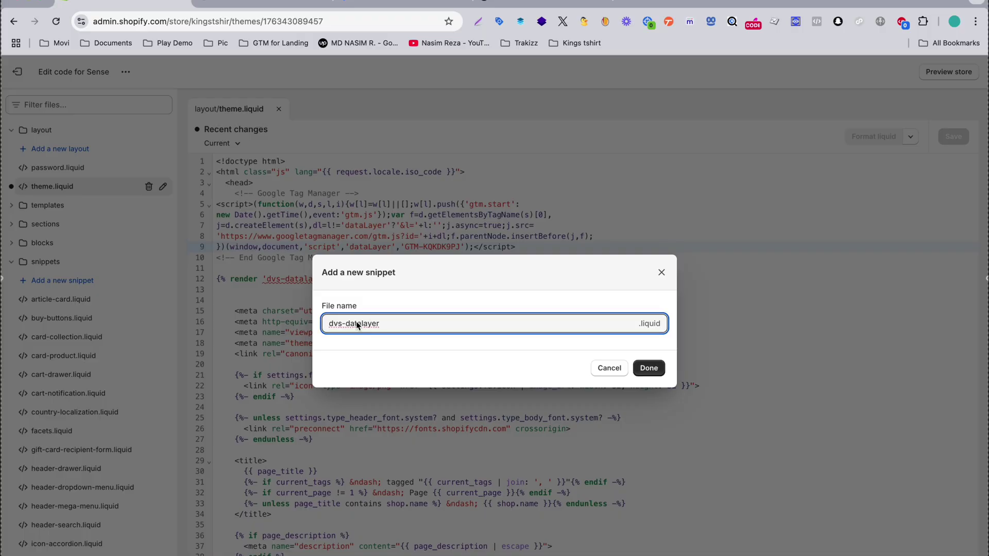
{"action": "left_click", "coordinate": [649, 369]}
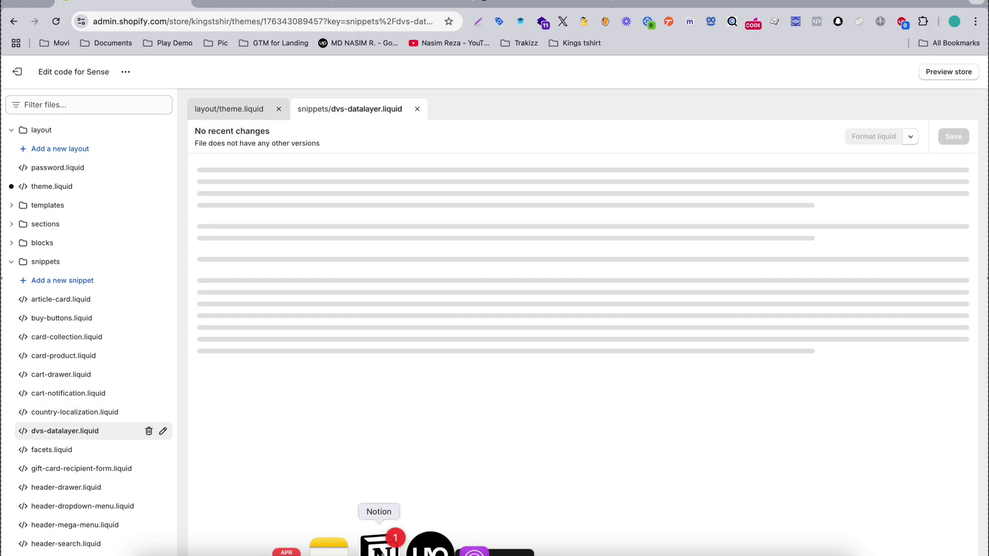
{"action": "left_click", "coordinate": [377, 546]}
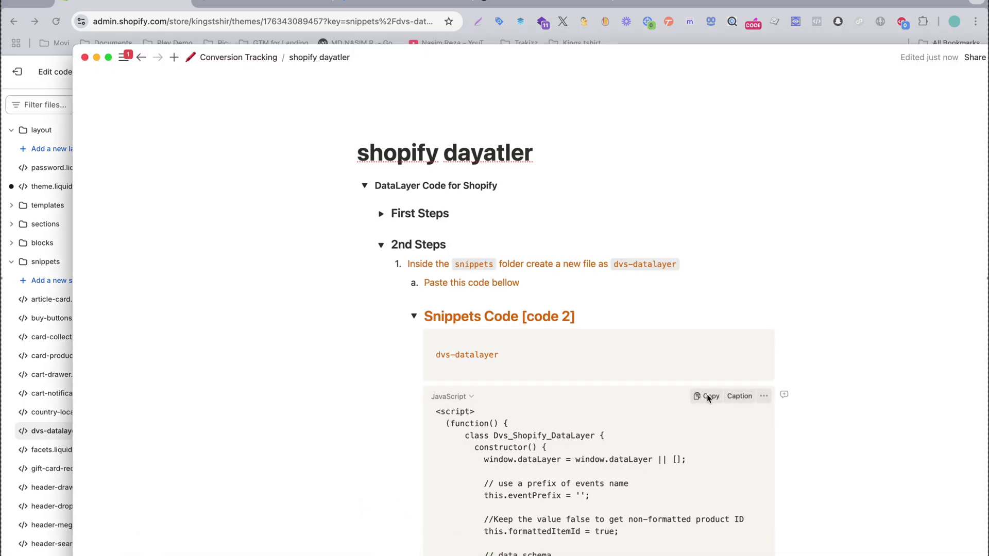
Paste the Snippets Code [code 2] script into dvs-datalayer.liquid, then copy the Customer events Code [code 3].
{"action": "left_click", "coordinate": [707, 396]}
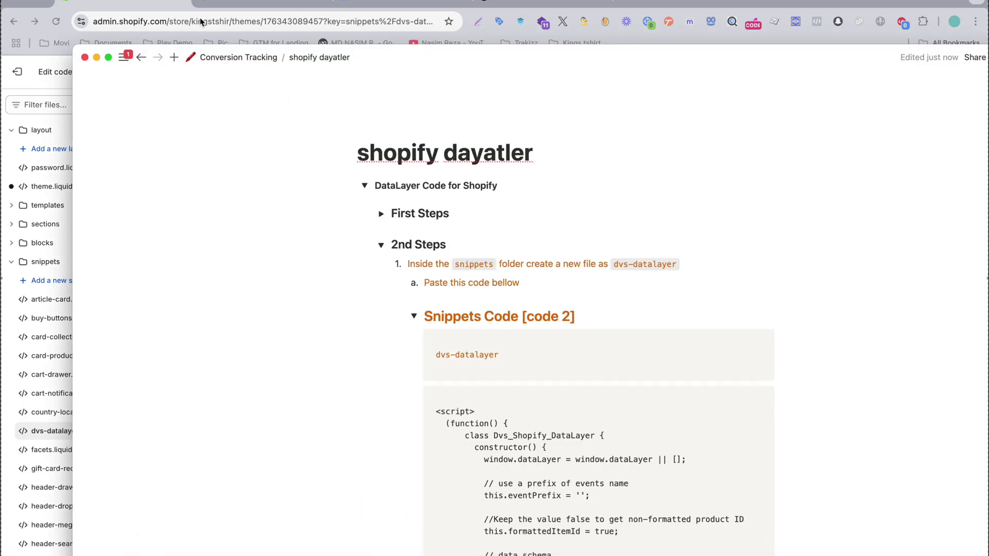
{"action": "left_click", "coordinate": [175, 8]}
{"action": "key", "text": "super+v"}
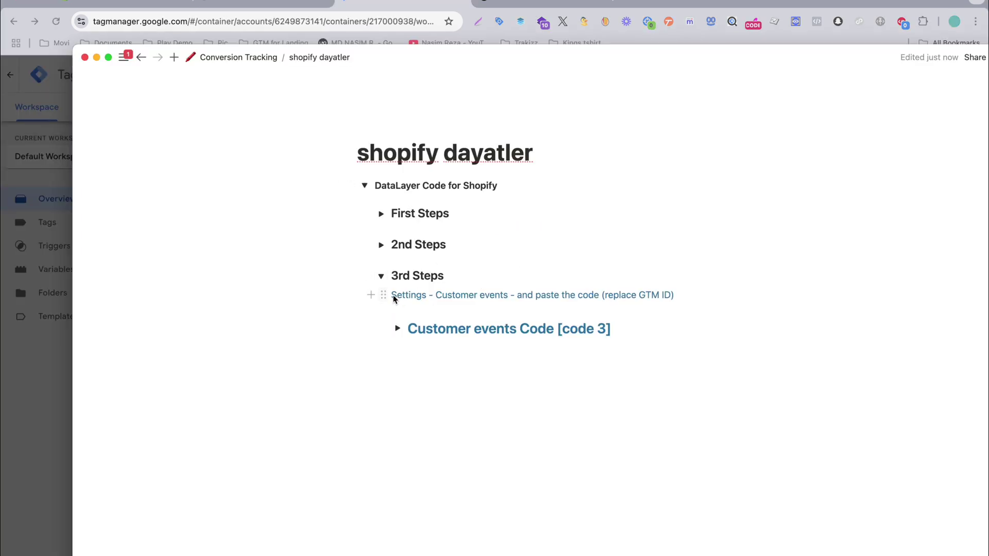
{"action": "left_click", "coordinate": [398, 329]}
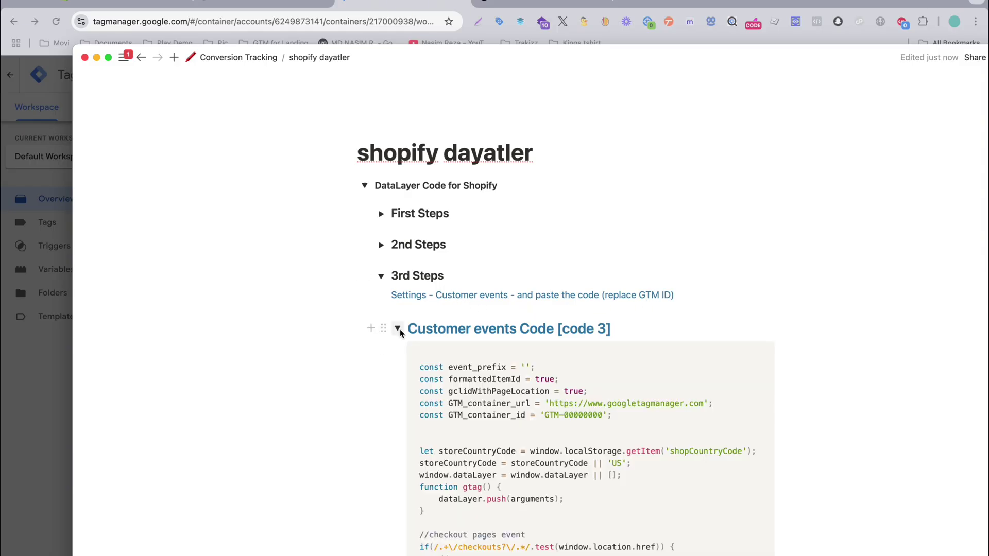
{"action": "left_click", "coordinate": [706, 352]}
Add a Shopify custom pixel named 'gtm datalyer' under Settings > Customer events.
{"action": "left_click", "coordinate": [121, 3]}
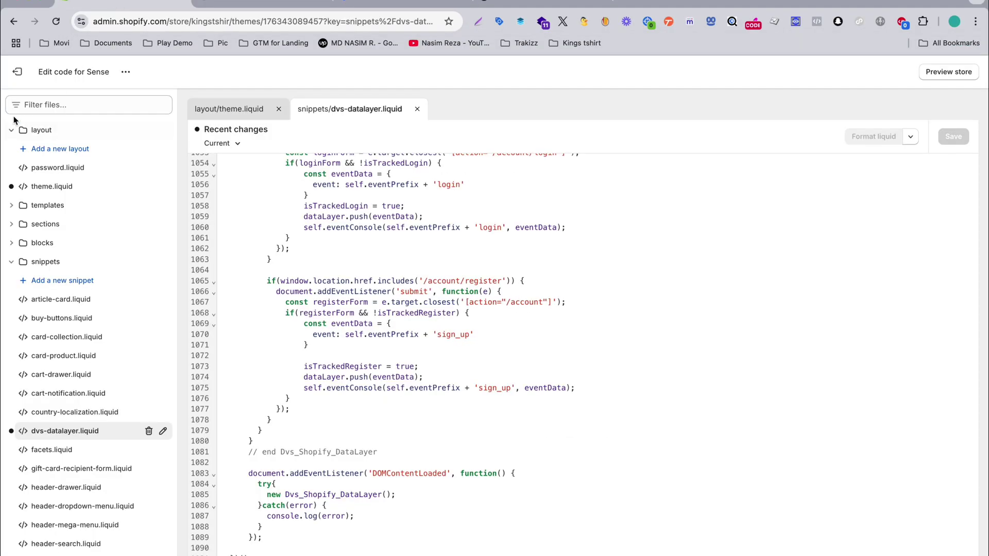
{"action": "left_click", "coordinate": [17, 72]}
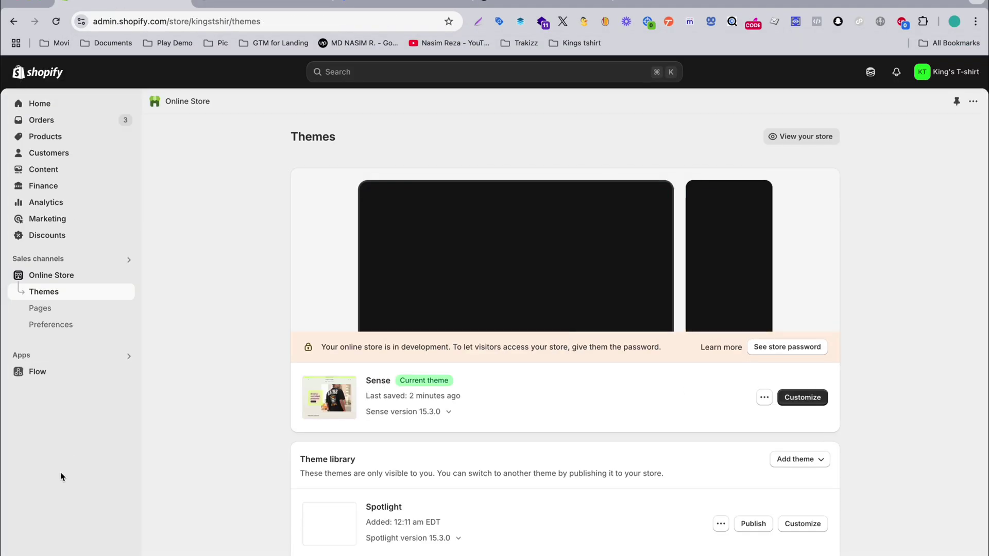
{"action": "left_click", "coordinate": [46, 549]}
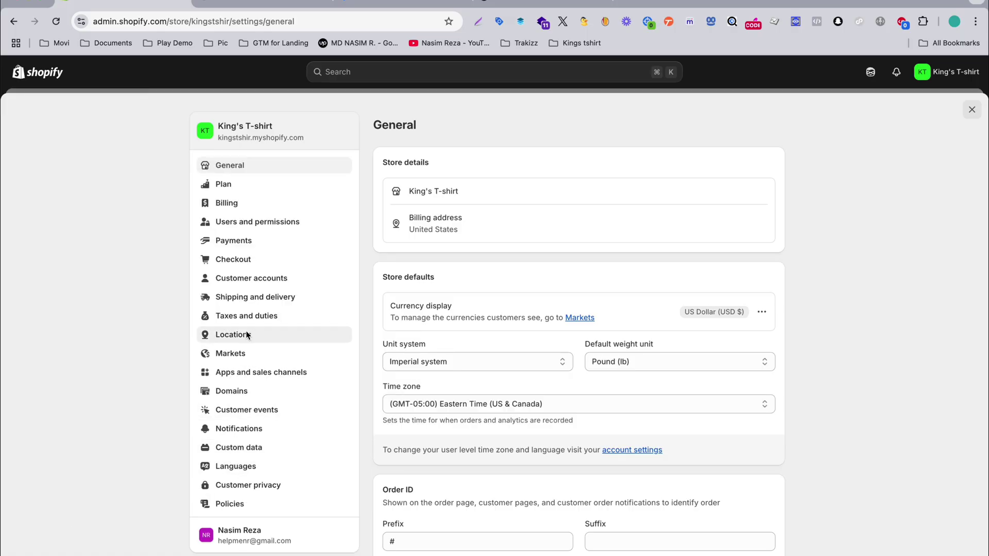
{"action": "left_click", "coordinate": [239, 411]}
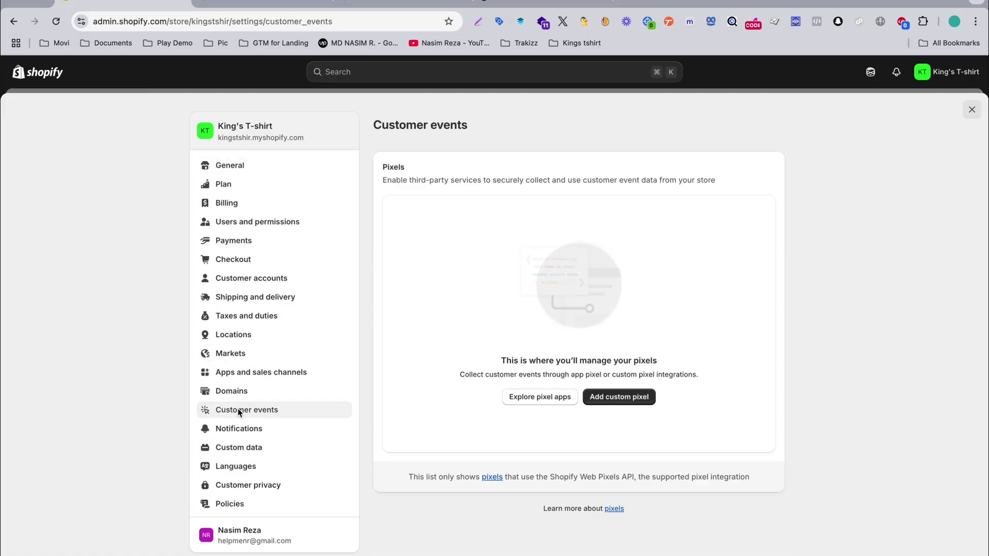
{"action": "left_click", "coordinate": [612, 406]}
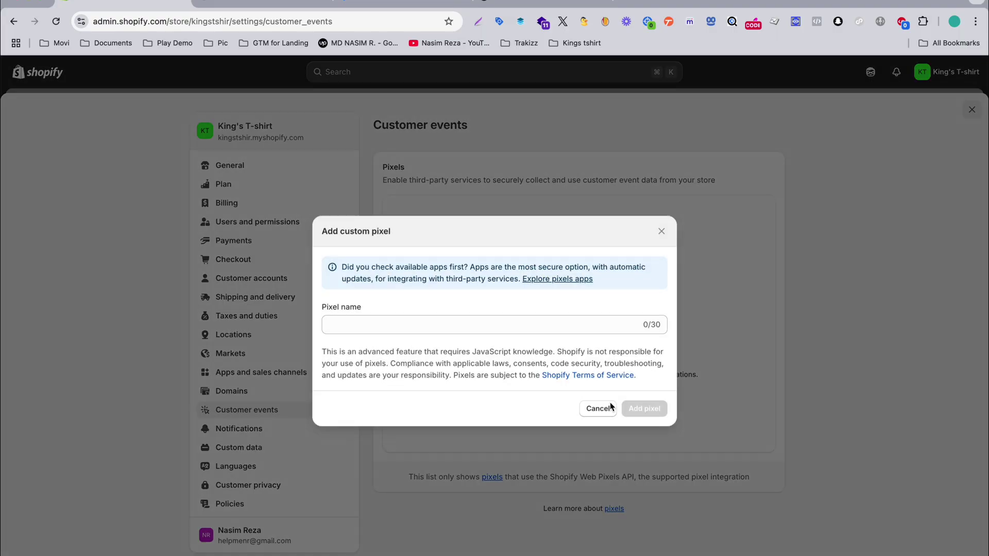
{"action": "left_click", "coordinate": [448, 331]}
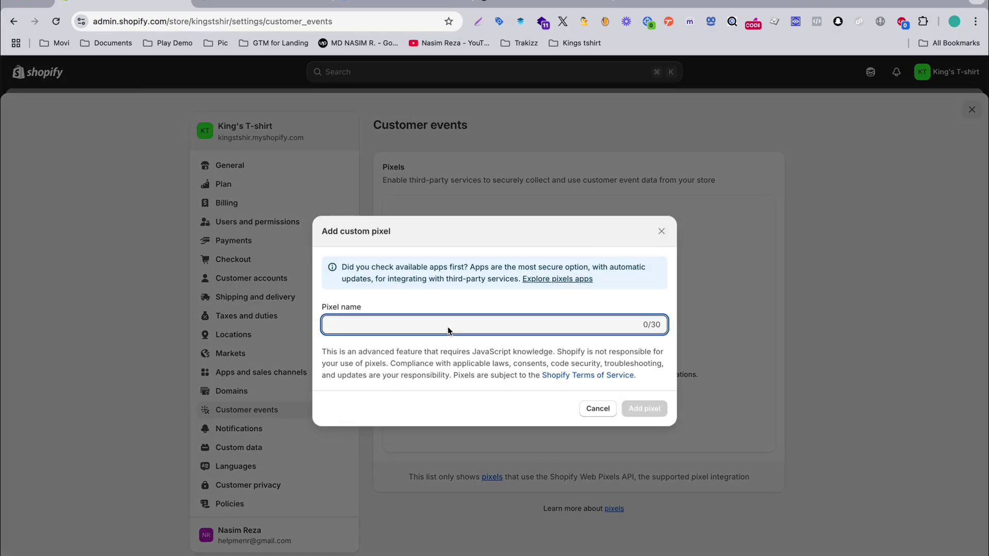
{"action": "type", "text": "g"}
{"action": "key", "text": "BackSpace"}
{"action": "type", "text": "gtj"}
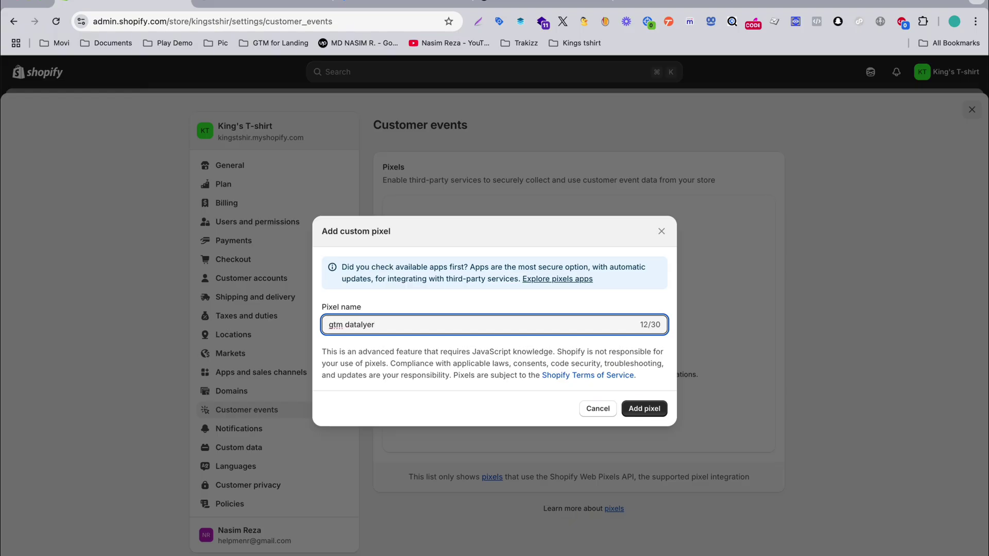
{"action": "left_click", "coordinate": [645, 409]}
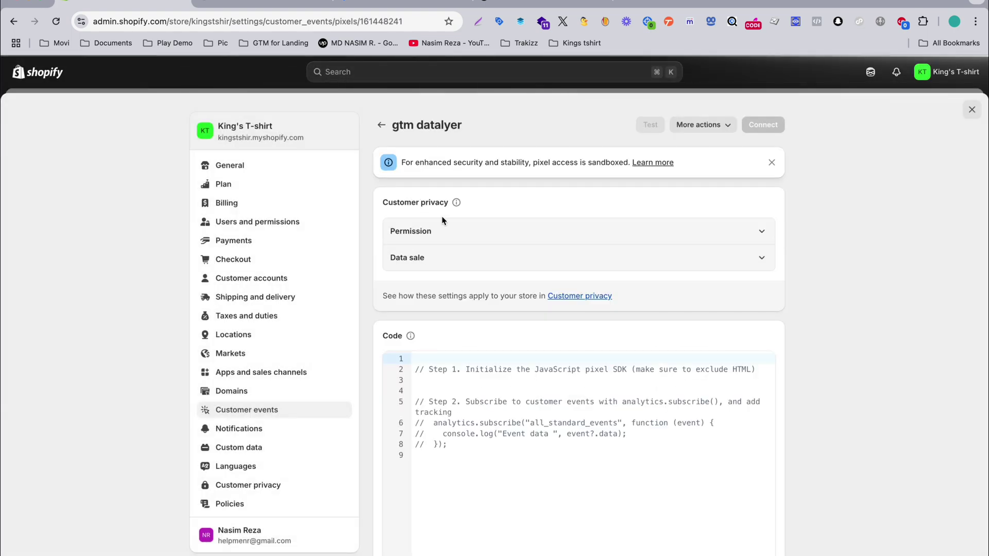
Set the pixel's permission to Not required and mark its data as not qualifying as data sale.
{"action": "left_click", "coordinate": [437, 225]}
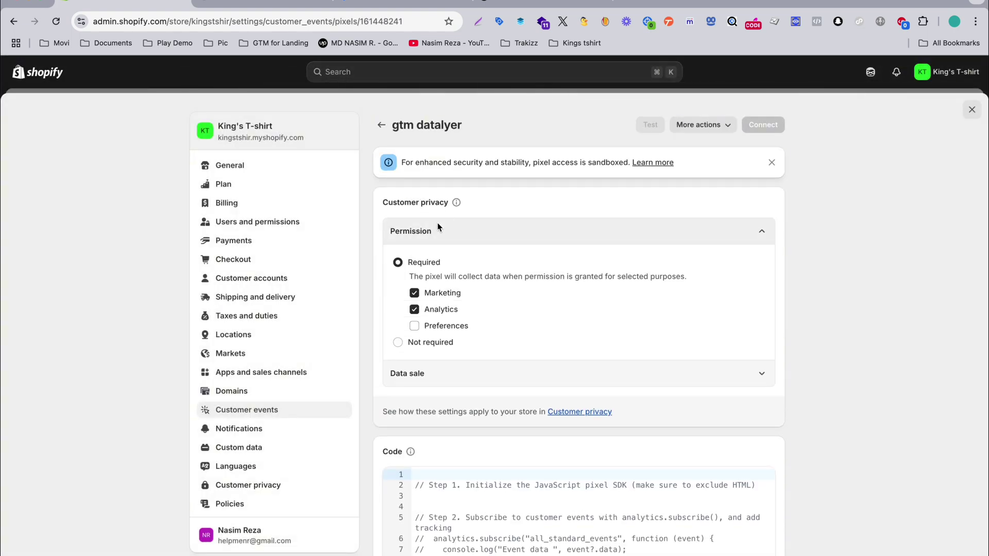
{"action": "left_click", "coordinate": [400, 343]}
{"action": "left_click", "coordinate": [424, 325]}
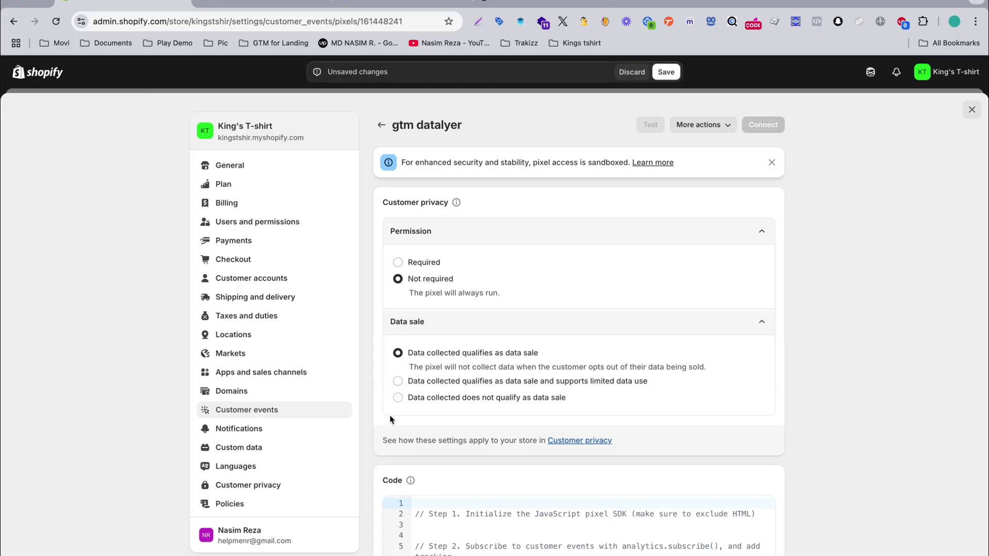
{"action": "left_click", "coordinate": [399, 397]}
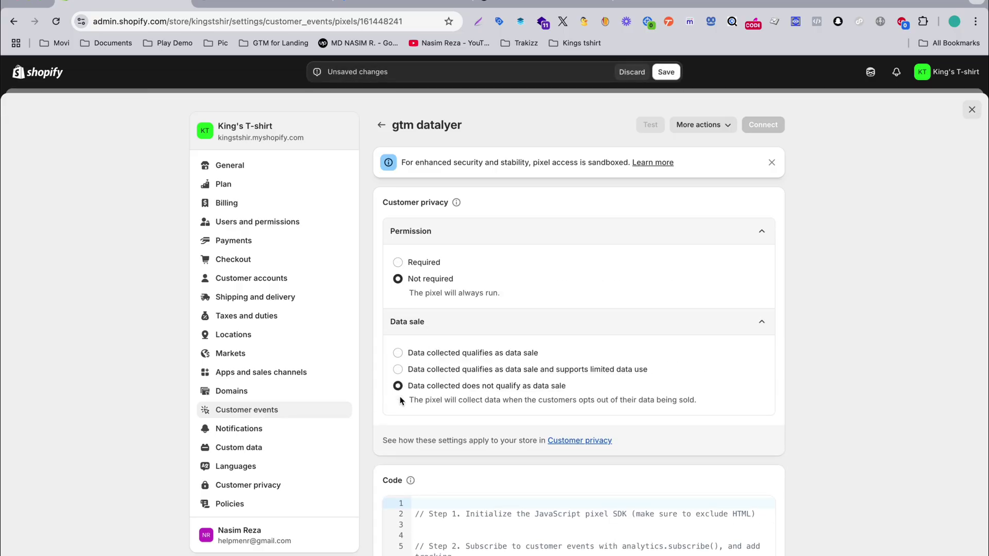
Replace the pixel's sample code with the pasted GTM dataLayer script.
{"action": "scroll", "coordinate": [401, 400], "scroll_direction": "down", "scroll_amount": 3}
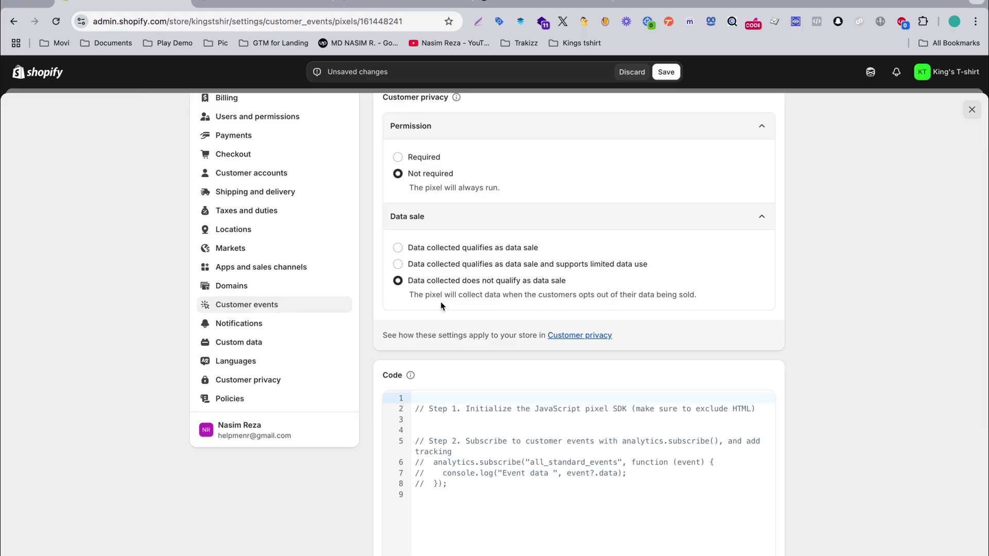
{"action": "scroll", "coordinate": [472, 334], "scroll_direction": "down", "scroll_amount": 3}
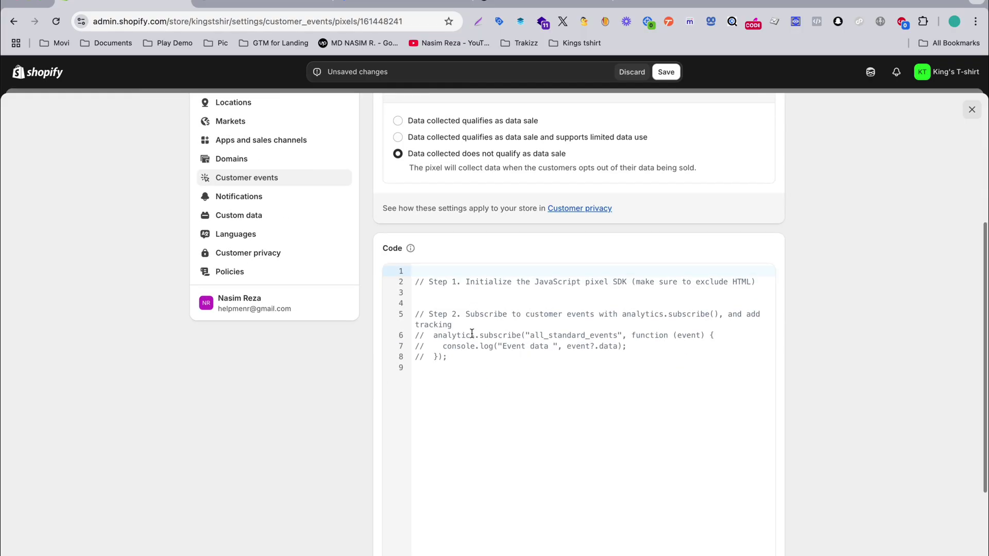
{"action": "left_click", "coordinate": [490, 369]}
{"action": "key", "text": "ctrl+a"}
{"action": "key", "text": "BackSpace"}
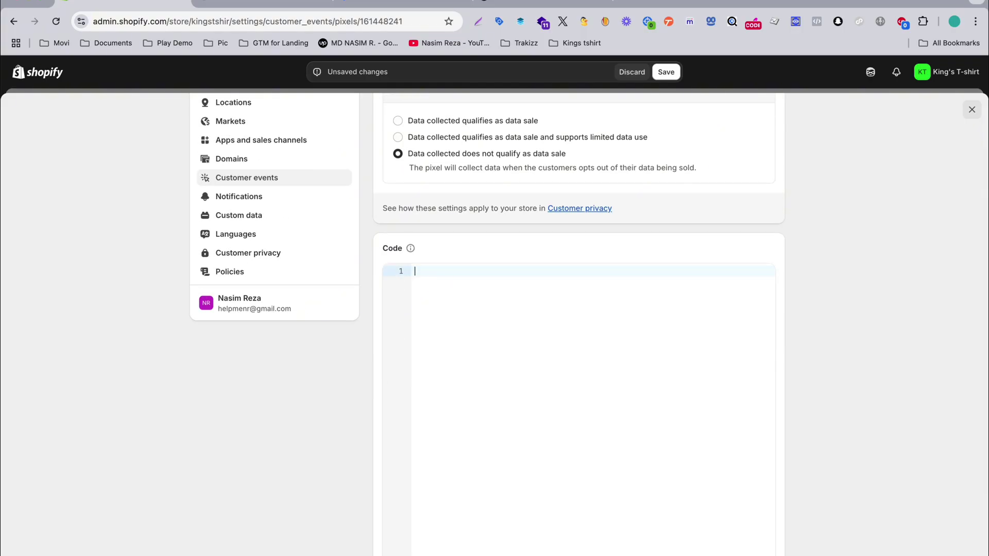
{"action": "key", "text": "ctrl+v"}
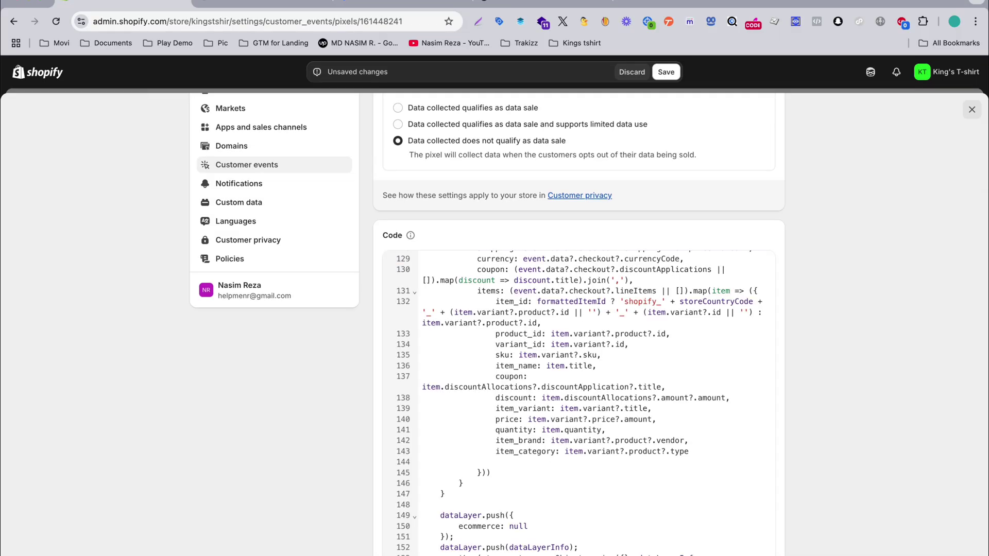
{"action": "scroll", "coordinate": [564, 332], "scroll_direction": "up", "scroll_amount": 20}
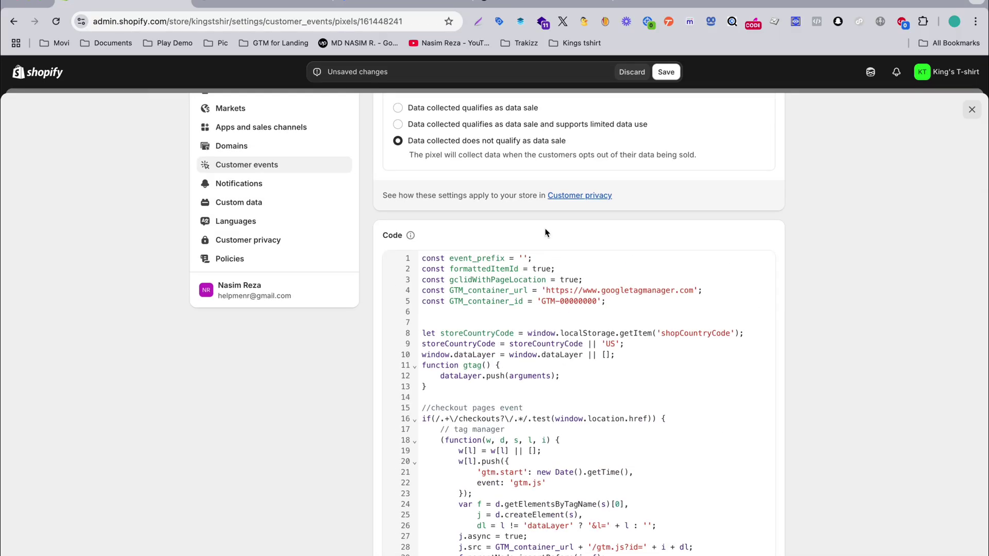
Replace the GTM-00000000 placeholder on line 5 with container ID GTM-KQKDK9PJ and save the pixel.
{"action": "left_click", "coordinate": [414, 5]}
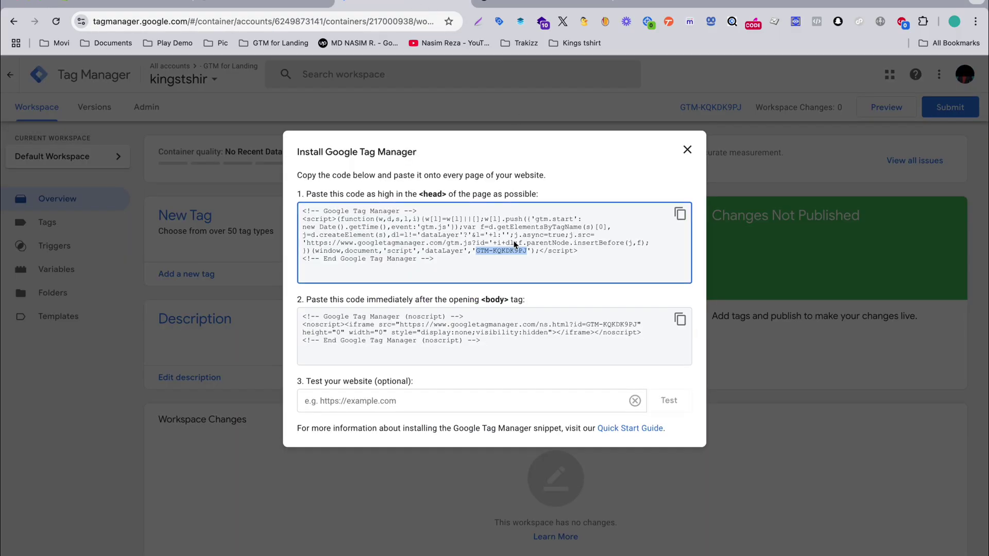
{"action": "right_click", "coordinate": [504, 251]}
{"action": "left_click", "coordinate": [521, 273]}
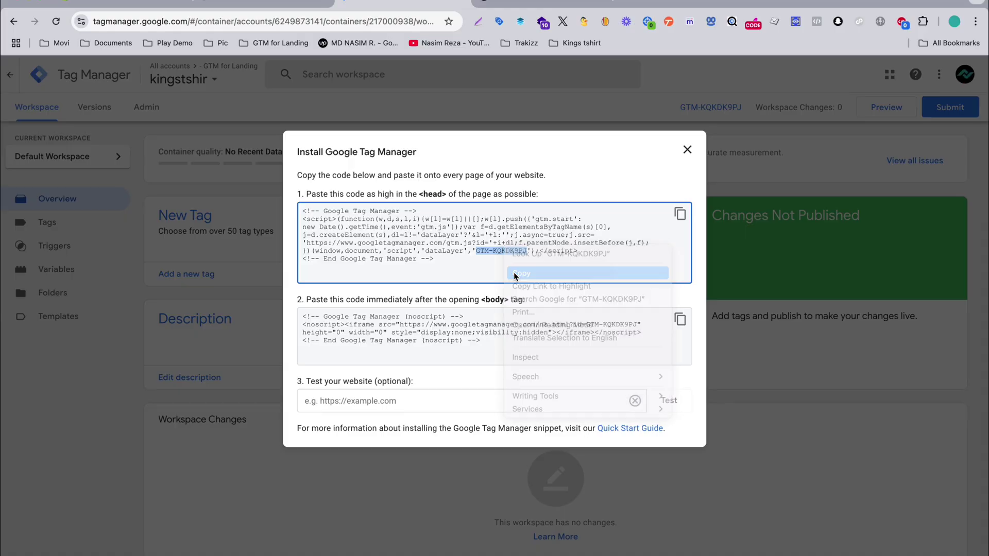
{"action": "left_click", "coordinate": [155, 5]}
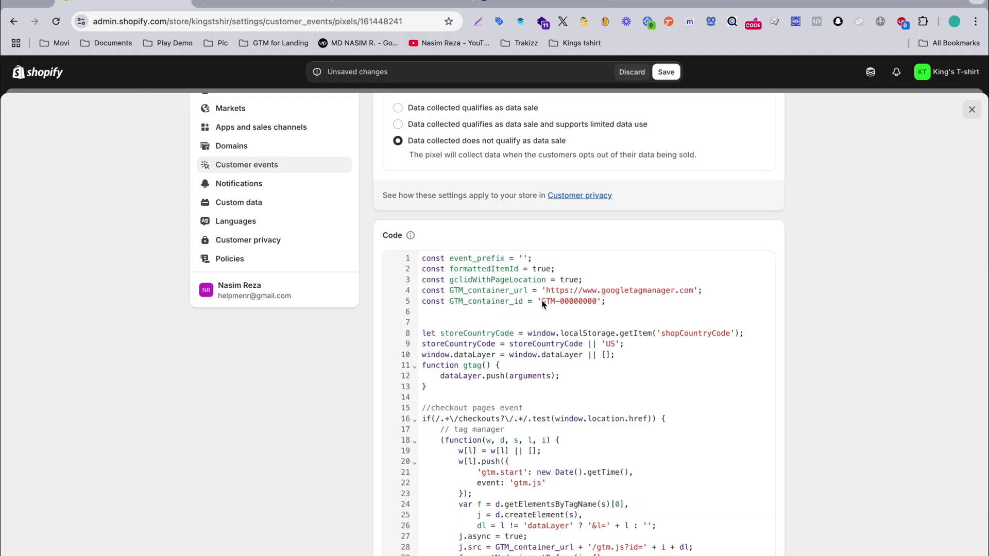
{"action": "left_click_drag", "start_coordinate": [542, 304], "coordinate": [597, 308]}
{"action": "key", "text": "super+v"}
{"action": "left_click", "coordinate": [666, 72]}
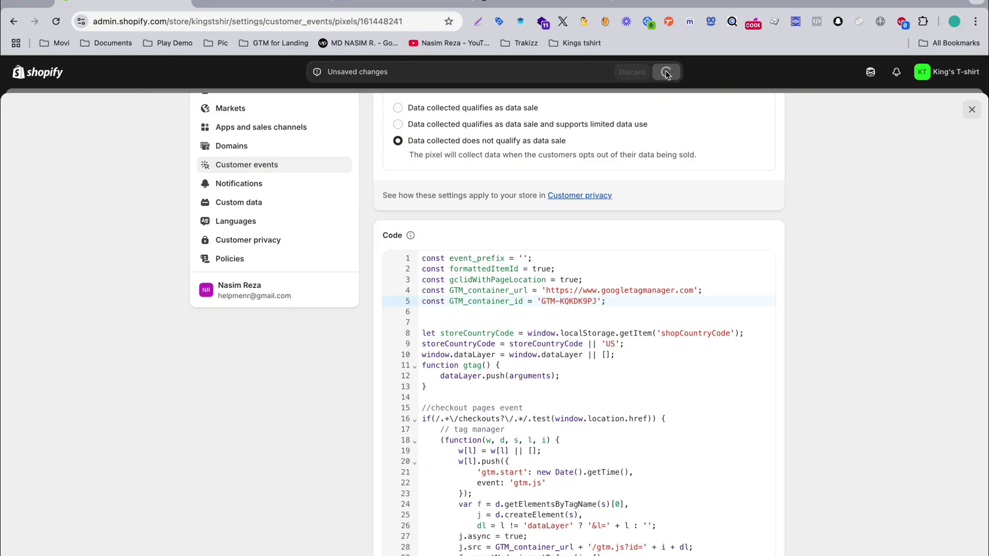
Connect the gtm datalyer pixel to the King's T-shirt store and close the settings.
{"action": "scroll", "coordinate": [747, 107], "scroll_direction": "up", "scroll_amount": 5}
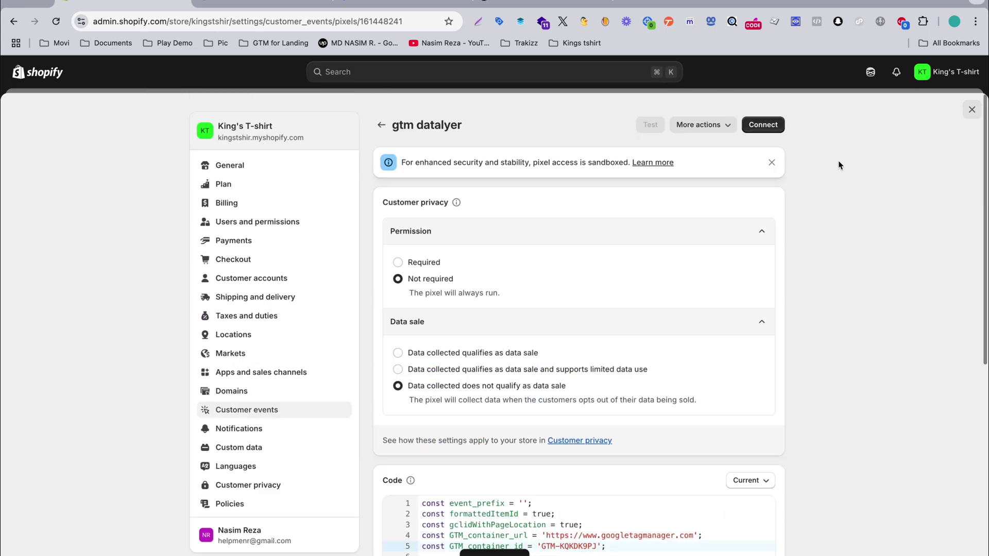
{"action": "left_click", "coordinate": [753, 129]}
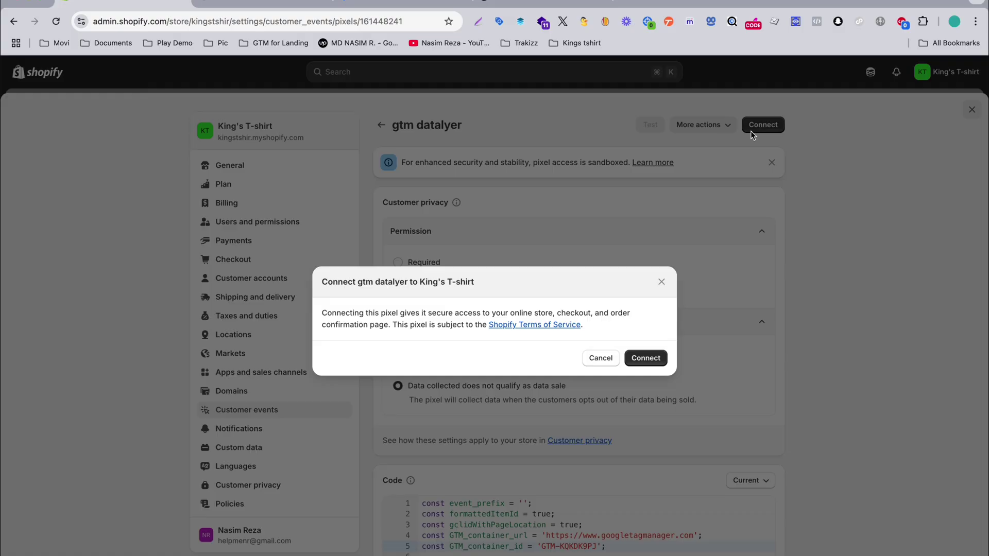
{"action": "left_click", "coordinate": [644, 359]}
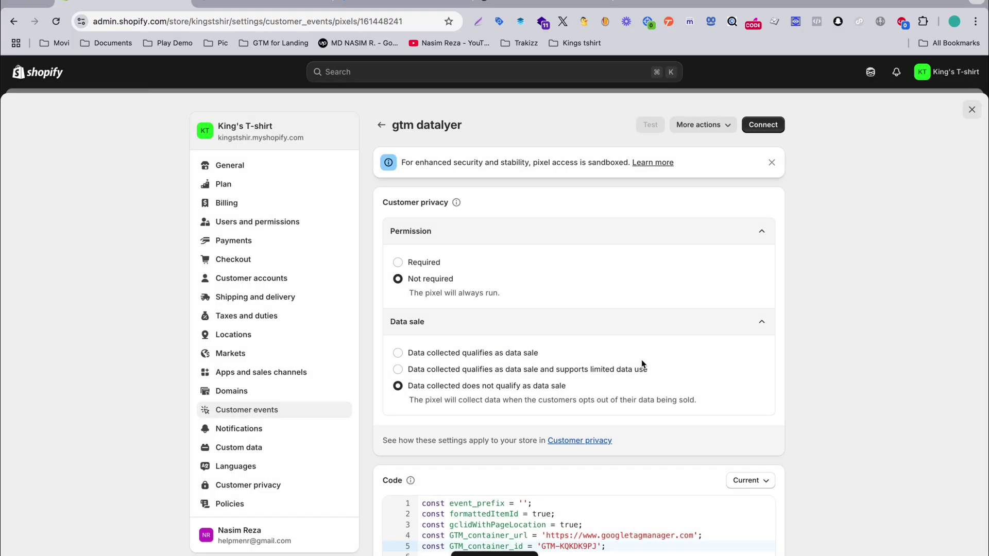
{"action": "left_click", "coordinate": [969, 117]}
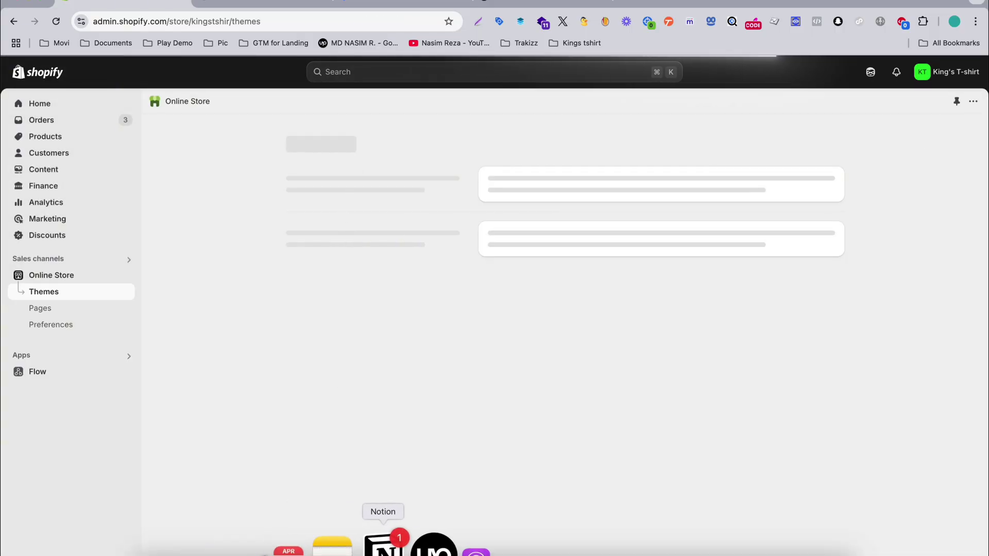
Collapse the 3rd Steps section in the Notion setup notes.
{"action": "left_click", "coordinate": [385, 547]}
{"action": "left_click", "coordinate": [381, 276]}
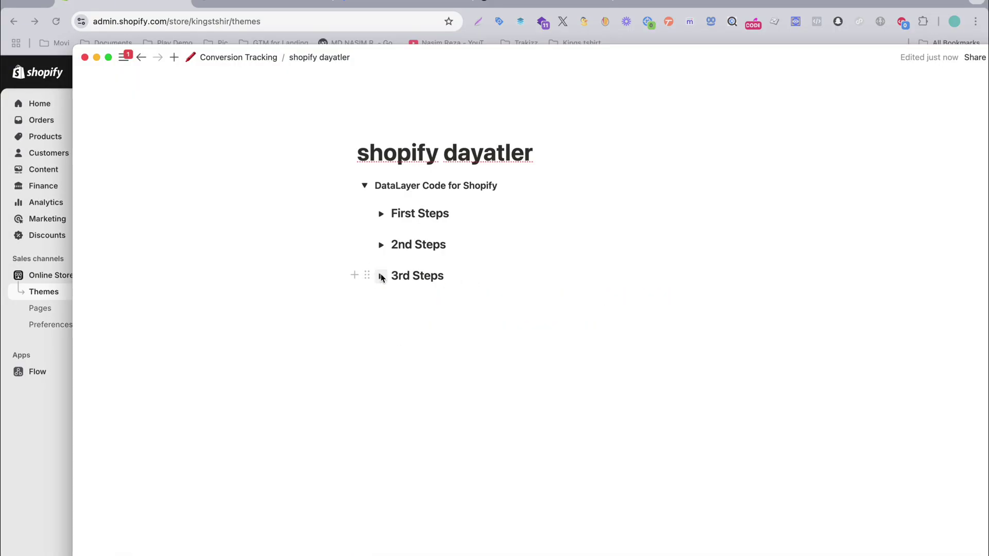
{"action": "left_click", "coordinate": [134, 3]}
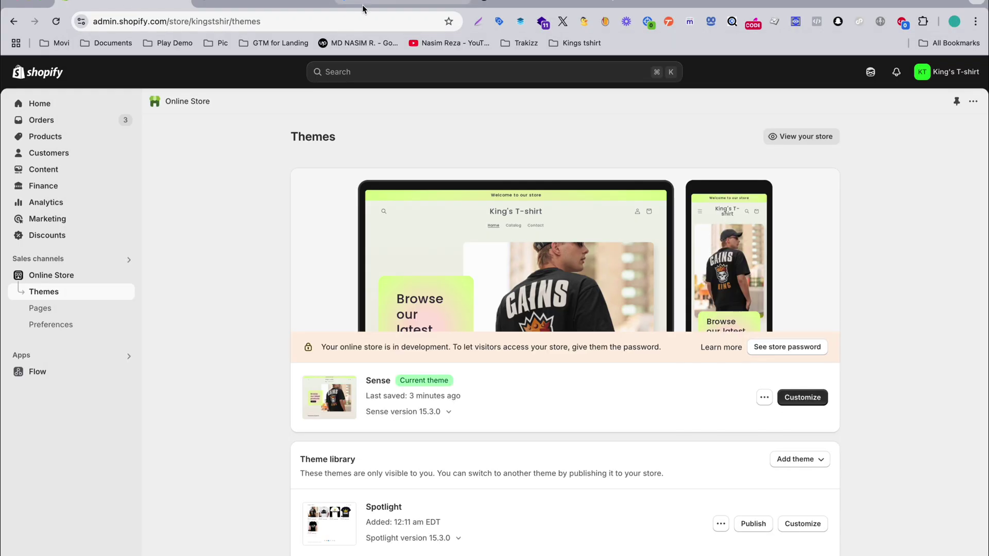
Close the install instructions and start Preview mode, connecting Tag Assistant to kingstshir.myshopify.com.
{"action": "left_click", "coordinate": [367, 6]}
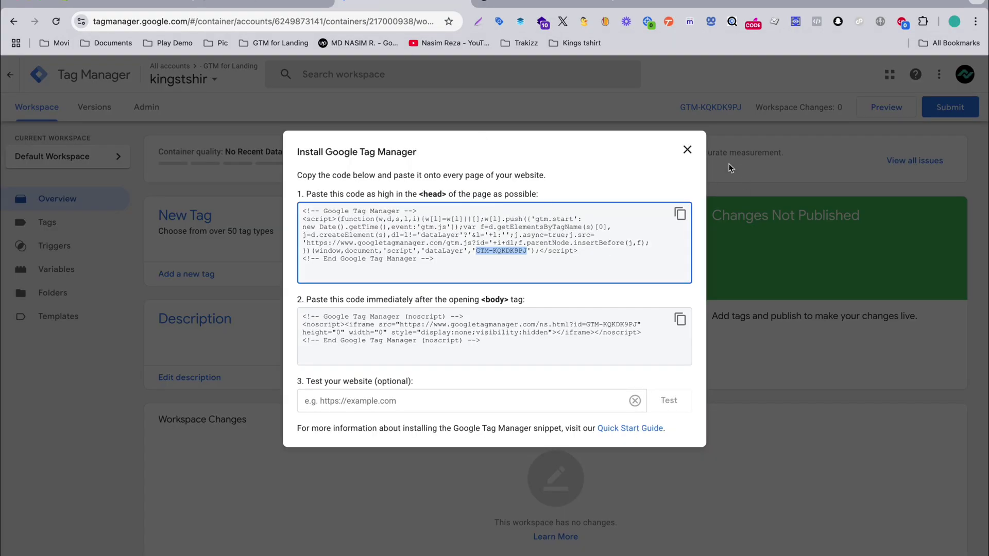
{"action": "left_click", "coordinate": [687, 149]}
{"action": "left_click", "coordinate": [874, 110]}
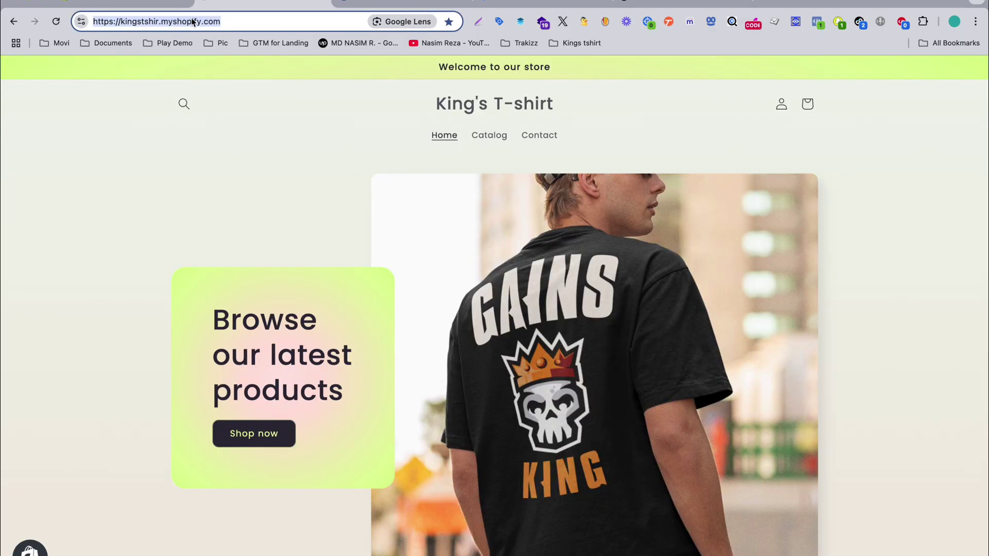
{"action": "left_click", "coordinate": [340, 5]}
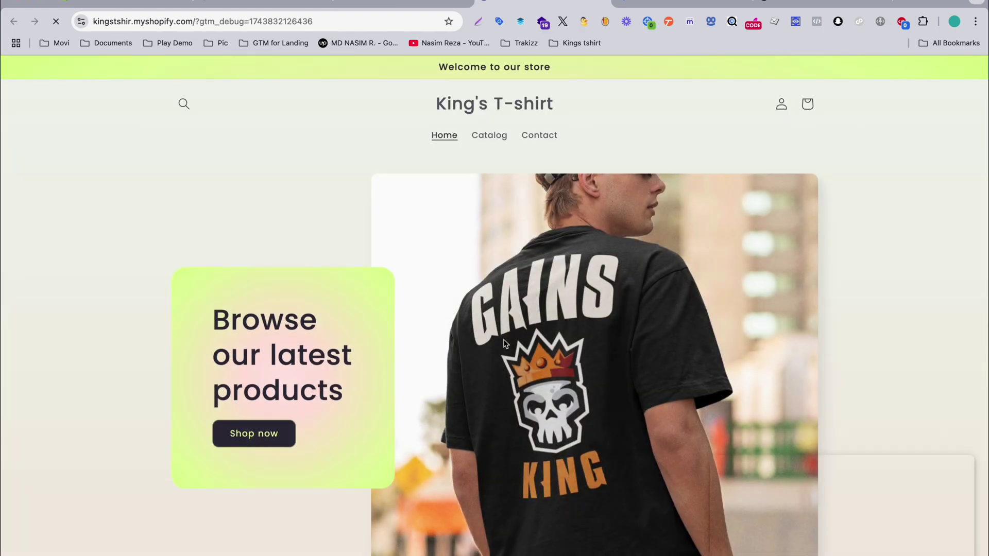
{"action": "scroll", "coordinate": [504, 342], "scroll_direction": "down", "scroll_amount": 10}
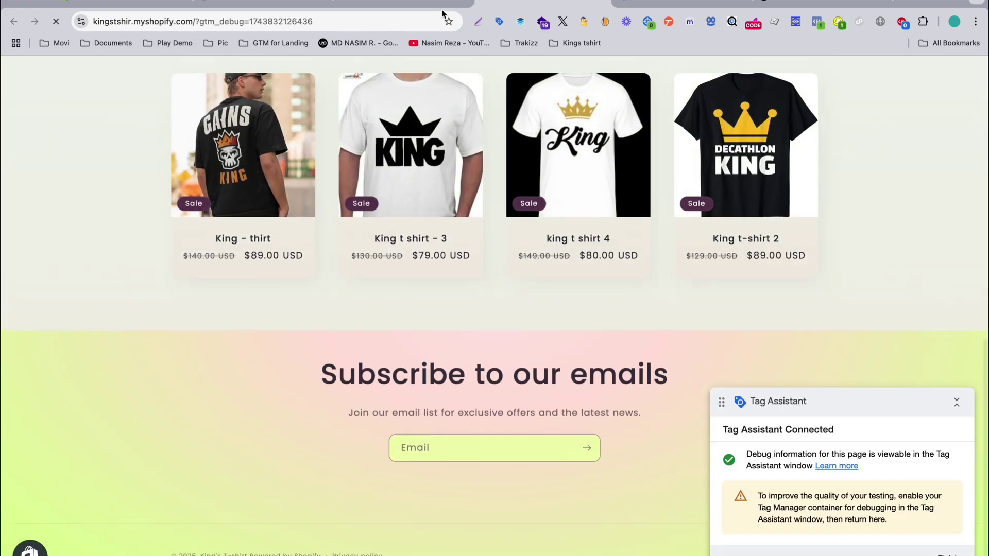
Dismiss the connected notice, then visit the King t shirt - 3 product page and the Catalog in debug mode.
{"action": "left_click", "coordinate": [438, 9]}
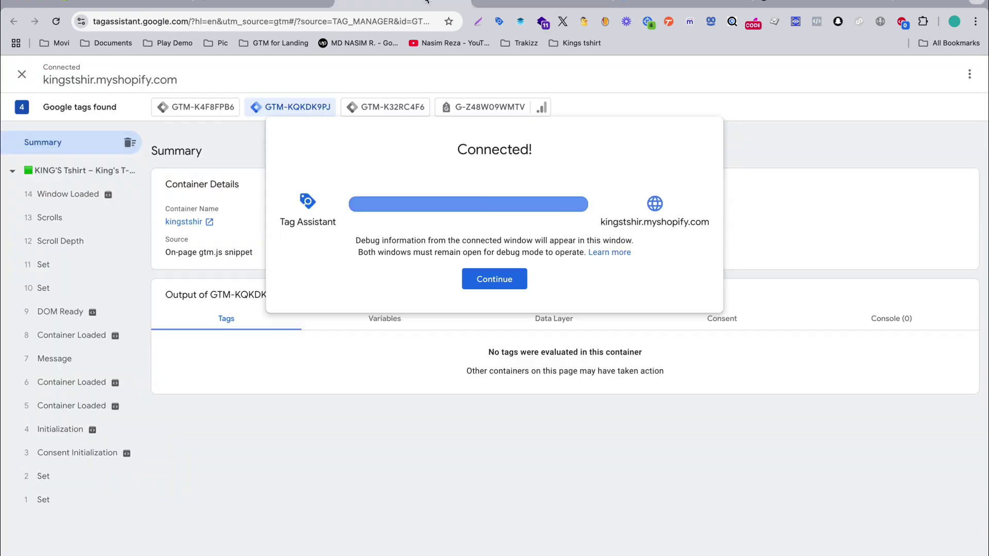
{"action": "left_click", "coordinate": [483, 279]}
{"action": "left_click", "coordinate": [513, 9]}
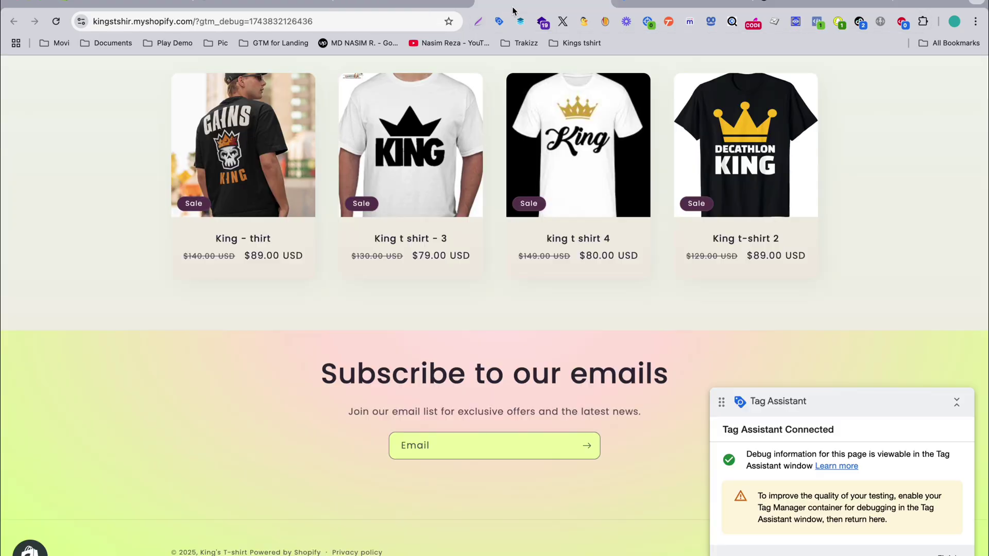
{"action": "left_click", "coordinate": [411, 164]}
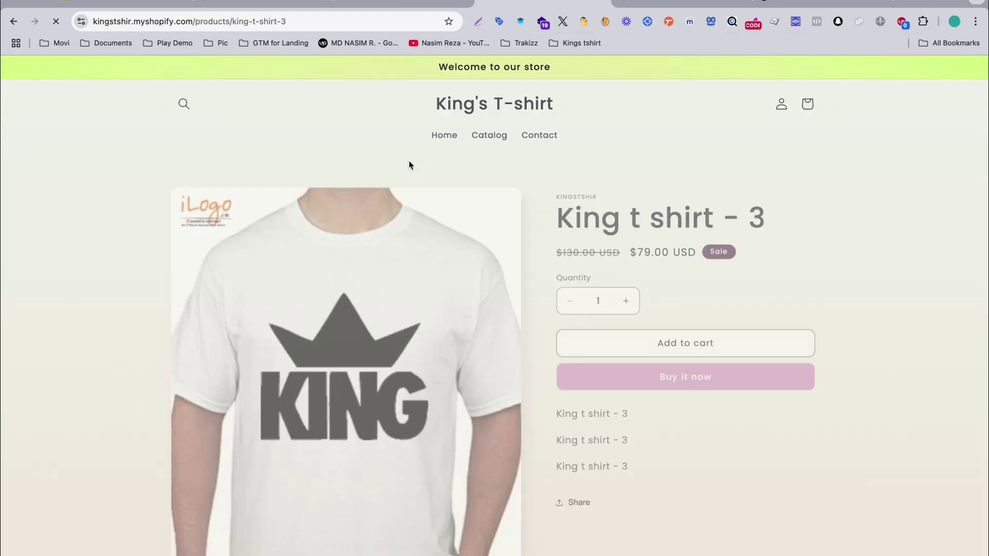
{"action": "left_click", "coordinate": [206, 6]}
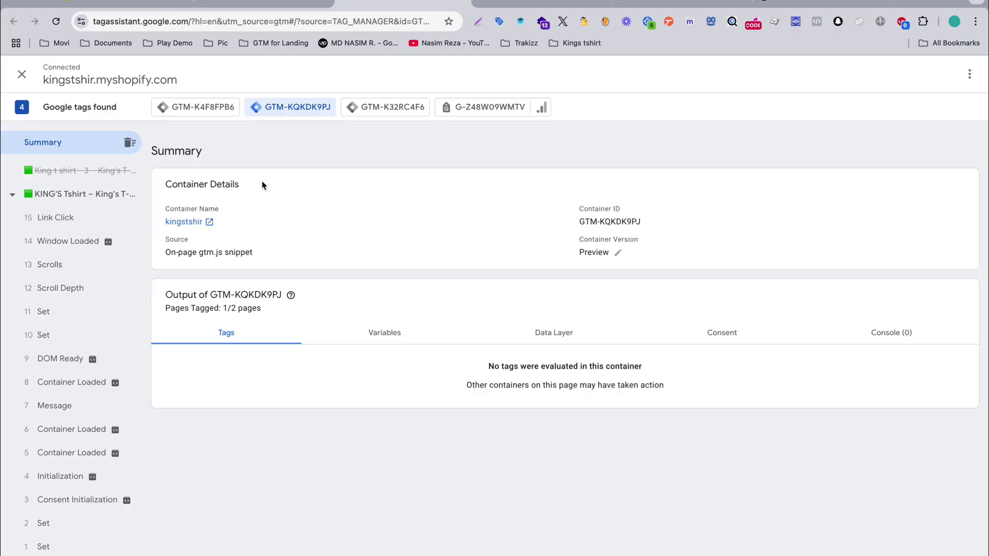
{"action": "left_click", "coordinate": [533, 5]}
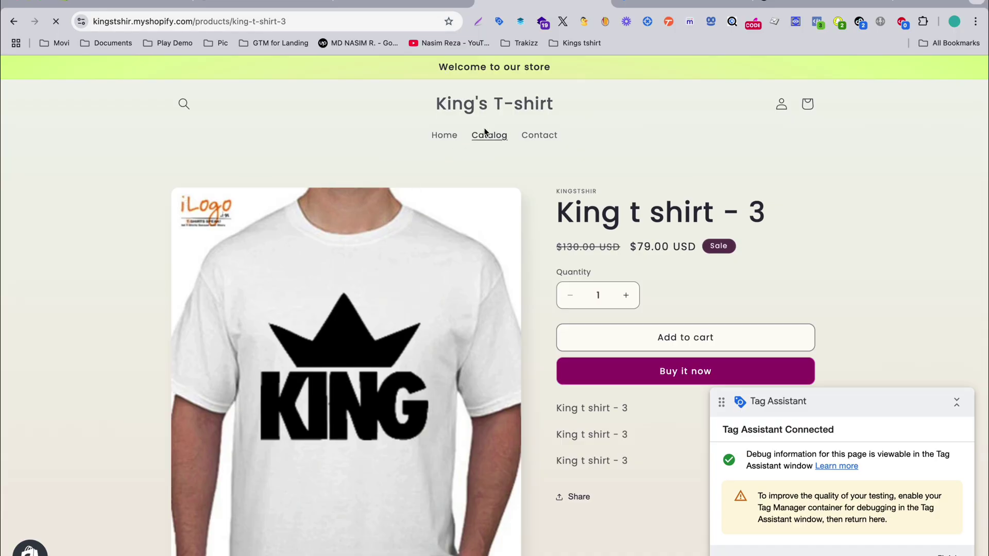
{"action": "left_click", "coordinate": [402, 4]}
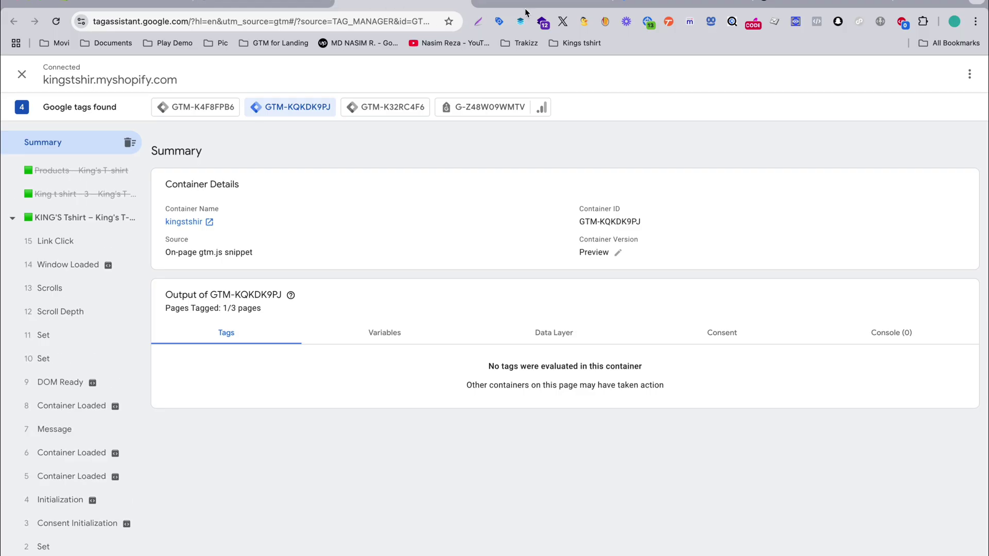
Submit and publish the kingstshir workspace changes without a version description.
{"action": "left_click", "coordinate": [627, 3]}
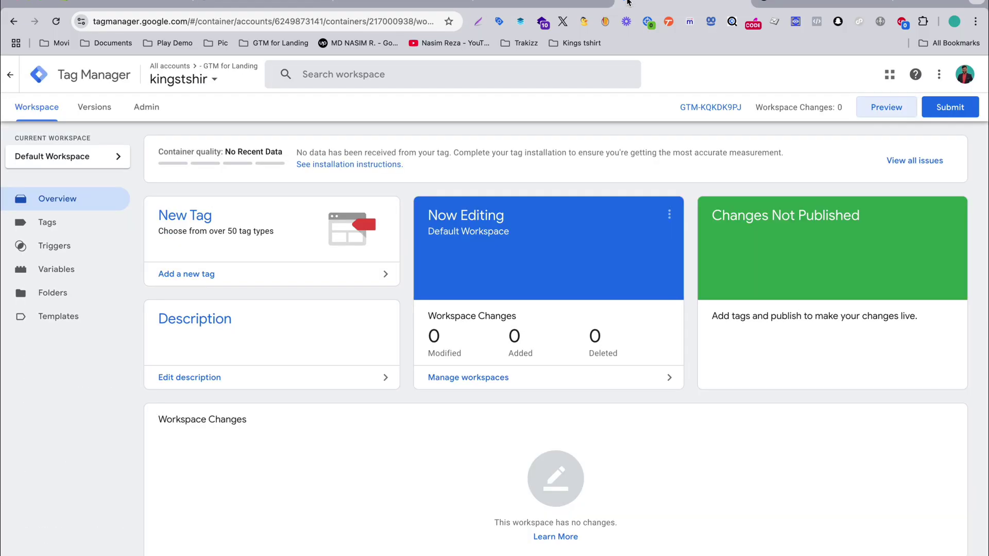
{"action": "left_click", "coordinate": [951, 113]}
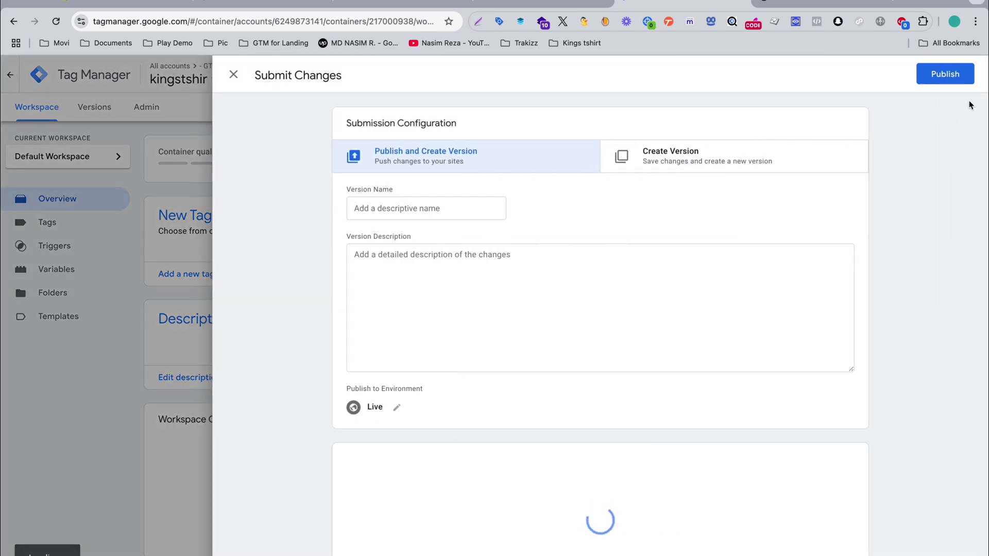
{"action": "left_click", "coordinate": [947, 80]}
{"action": "left_click", "coordinate": [652, 416]}
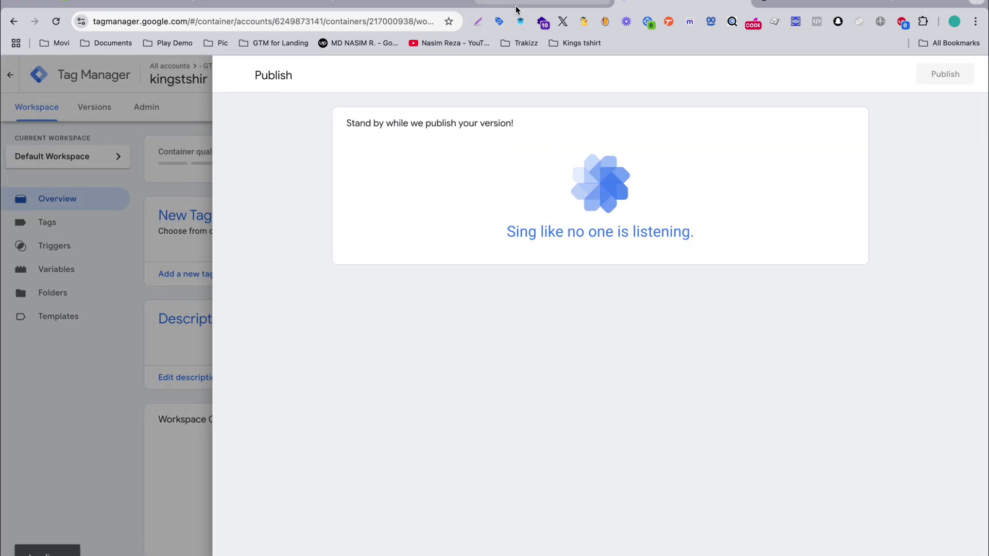
Review the debug summary, then close the Version 2 details and return to the Workspace overview.
{"action": "left_click", "coordinate": [406, 7]}
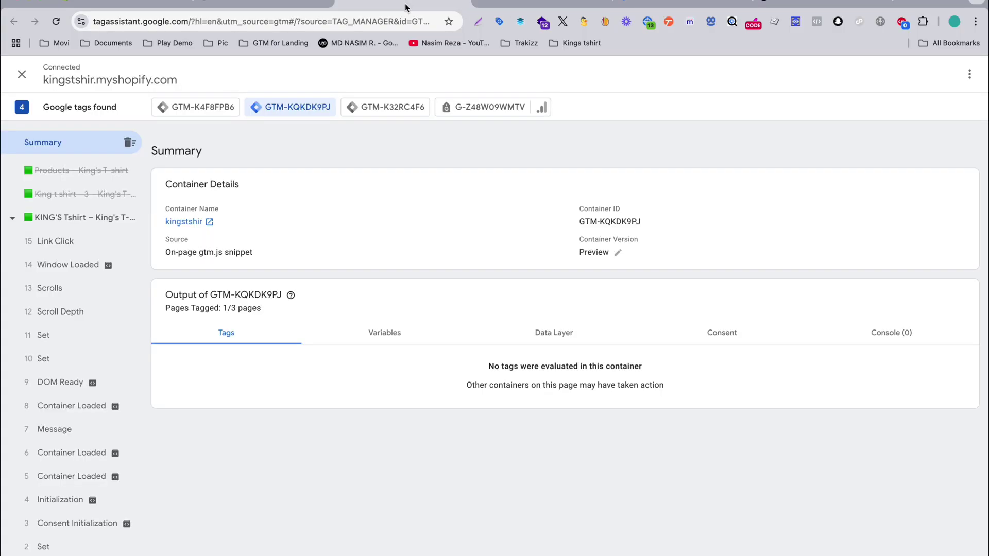
{"action": "left_click", "coordinate": [261, 3]}
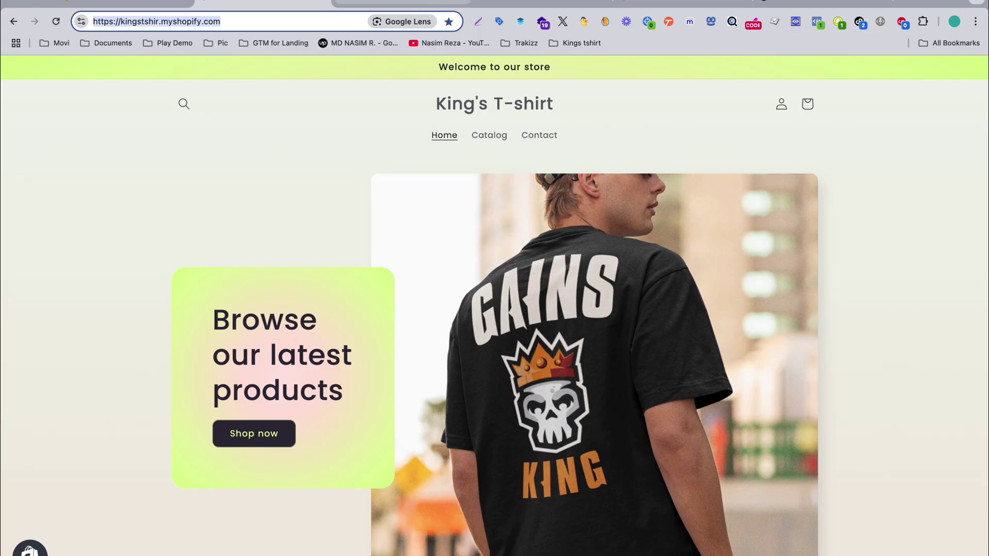
{"action": "left_click", "coordinate": [410, 8]}
{"action": "left_click", "coordinate": [683, 6]}
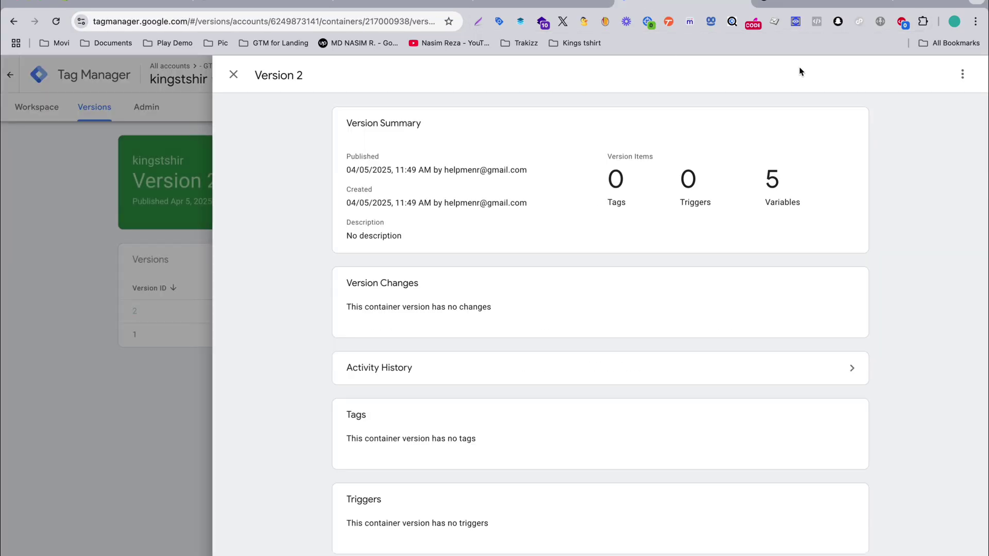
{"action": "left_click", "coordinate": [126, 222]}
{"action": "left_click", "coordinate": [37, 107]}
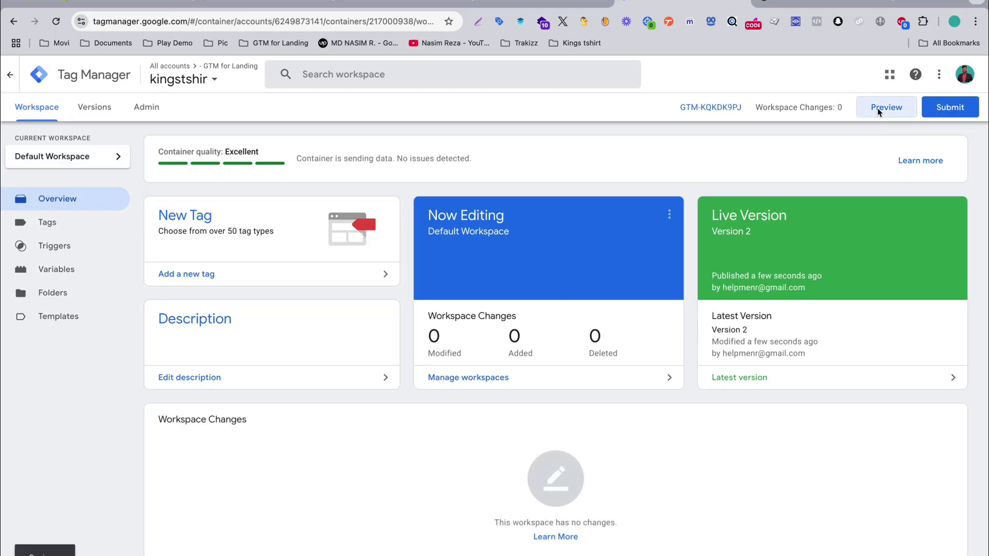
Start a new preview session, open the store's Catalog, and inspect its view_item_list event.
{"action": "left_click", "coordinate": [874, 110]}
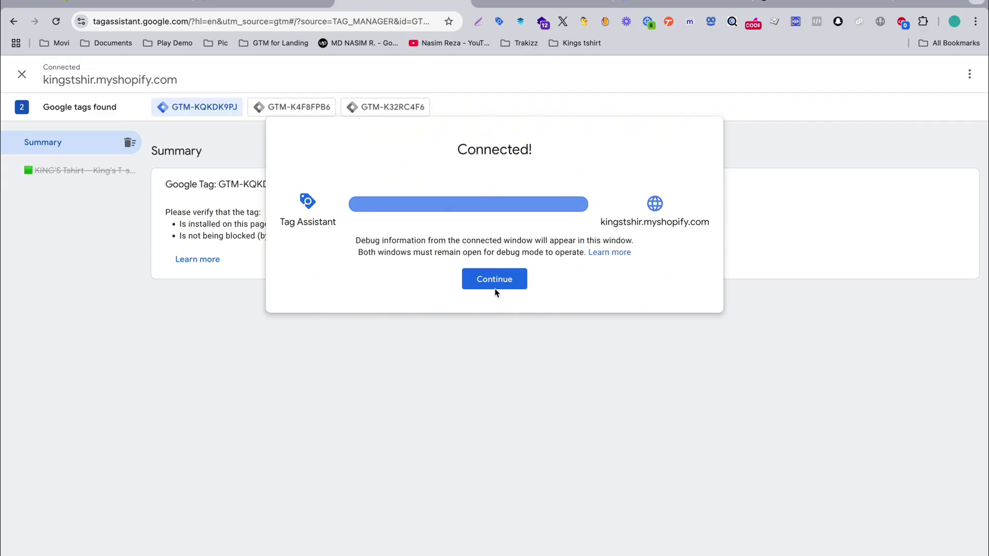
{"action": "left_click", "coordinate": [492, 280]}
{"action": "left_click", "coordinate": [541, 3]}
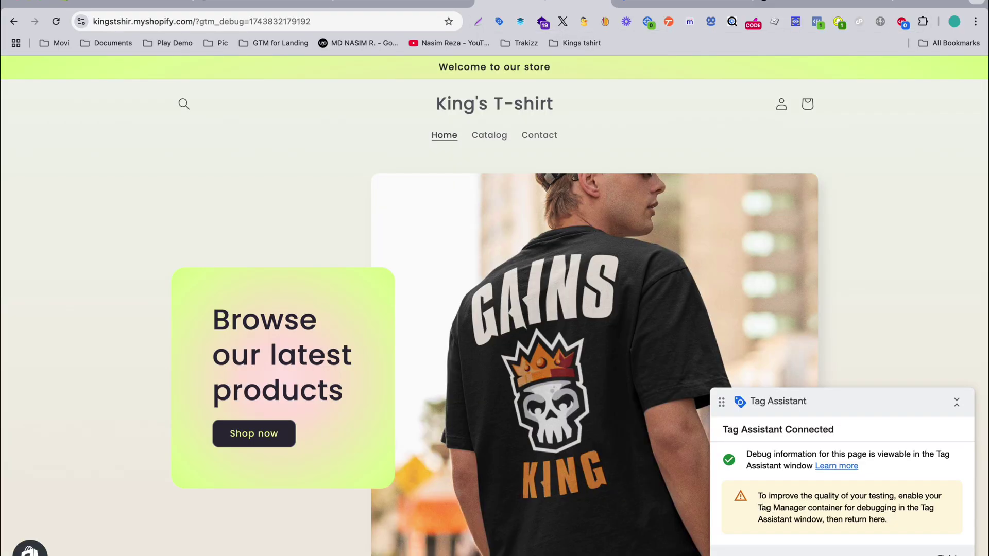
{"action": "left_click", "coordinate": [490, 137]}
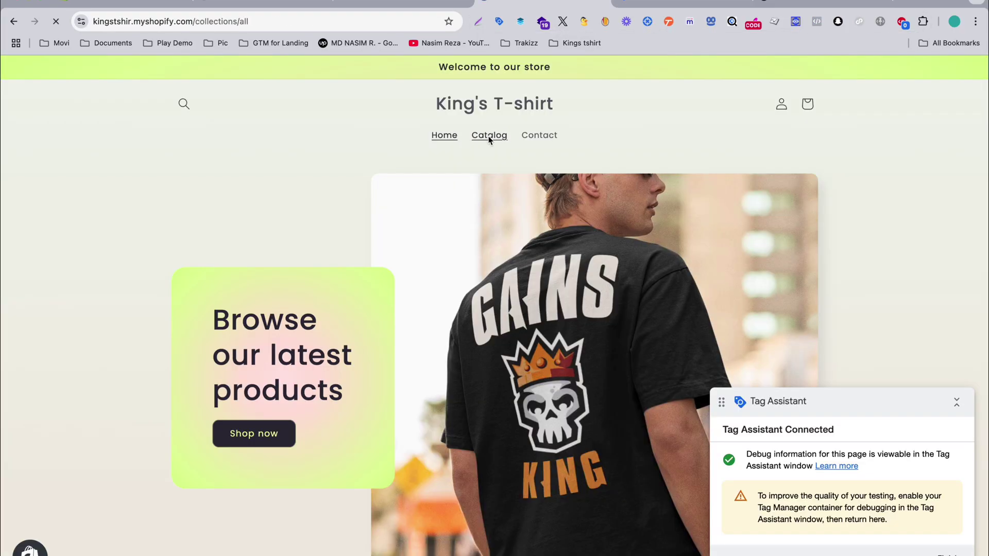
{"action": "left_click", "coordinate": [398, 2]}
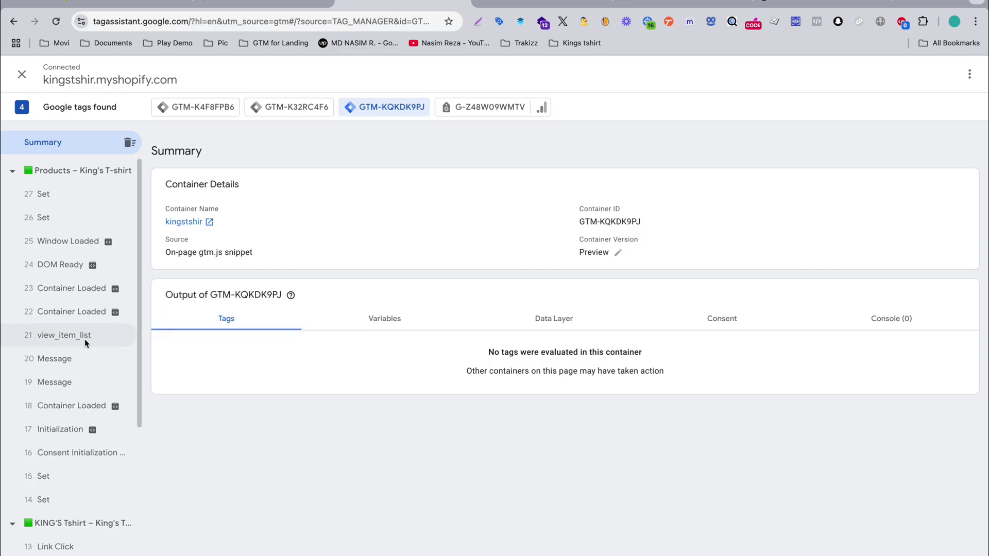
{"action": "left_click", "coordinate": [87, 337]}
Open the king t shirt 4 page and show its view_item event.
{"action": "left_click", "coordinate": [541, 3]}
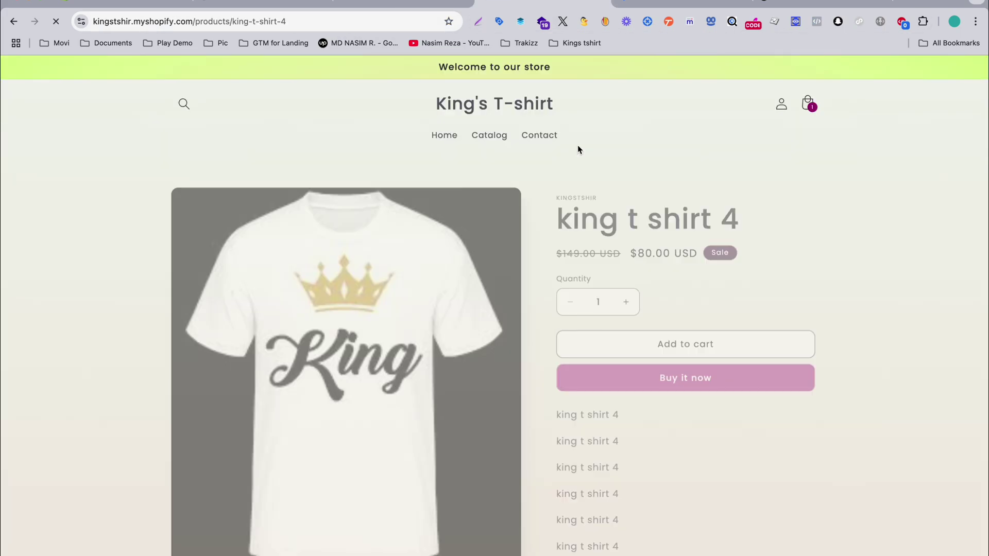
{"action": "left_click", "coordinate": [402, 3]}
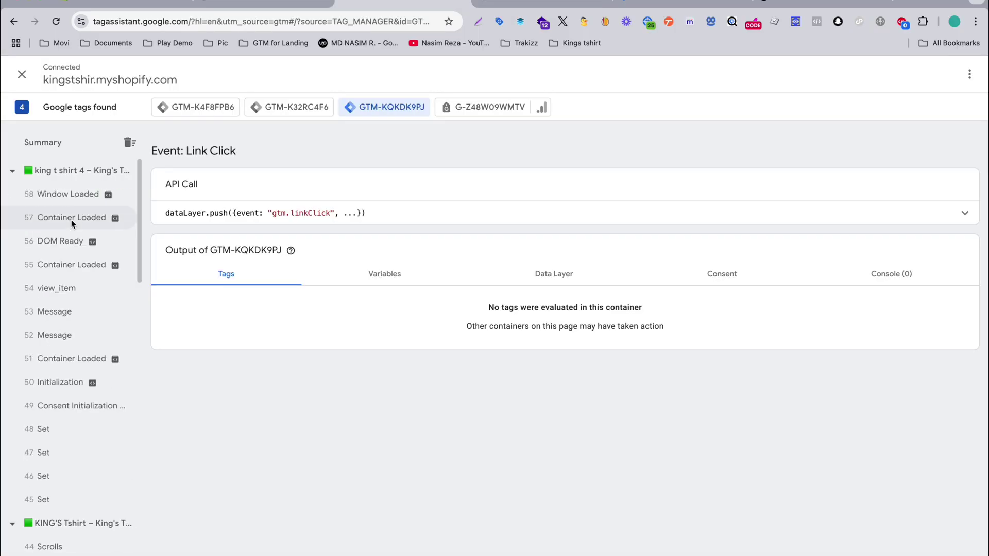
{"action": "left_click", "coordinate": [54, 289]}
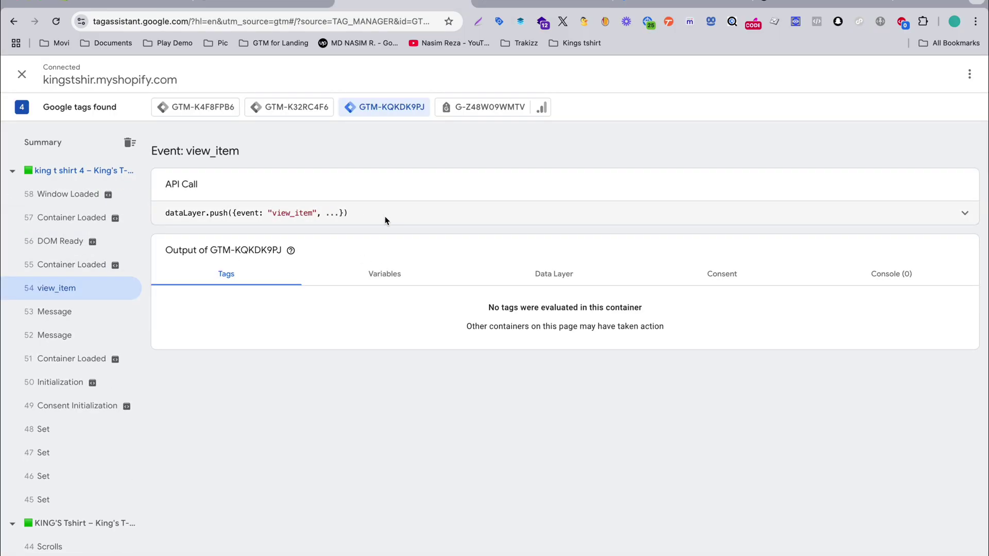
Expand the full view_item dataLayer.push and highlight its ecommerce item details.
{"action": "left_click", "coordinate": [921, 213]}
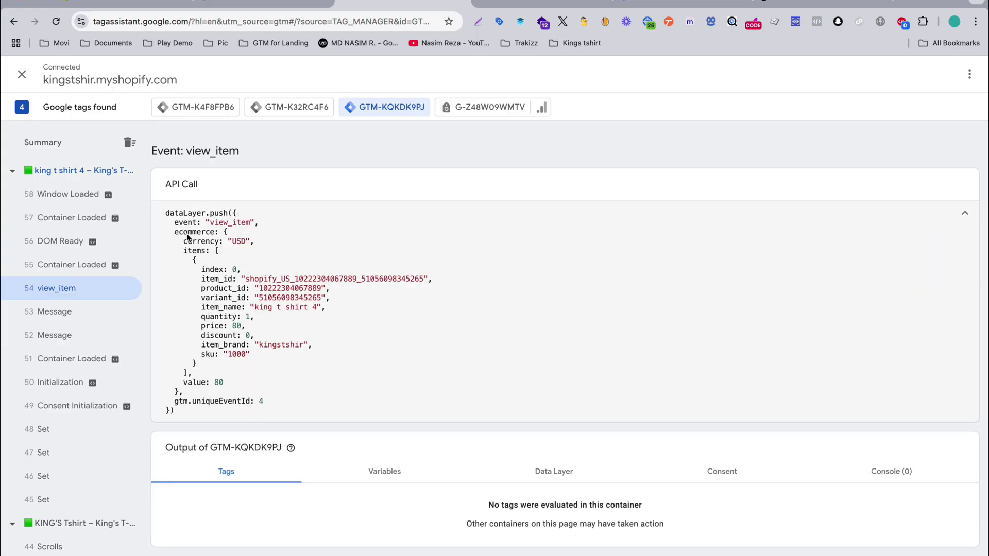
{"action": "left_click_drag", "start_coordinate": [186, 233], "coordinate": [283, 353]}
{"action": "left_click", "coordinate": [242, 357]}
{"action": "left_click_drag", "start_coordinate": [175, 232], "coordinate": [241, 353]}
{"action": "left_click", "coordinate": [268, 350]}
Add king t shirt 4 to the cart and show its add_to_cart event at 80 USD.
{"action": "left_click", "coordinate": [541, 3]}
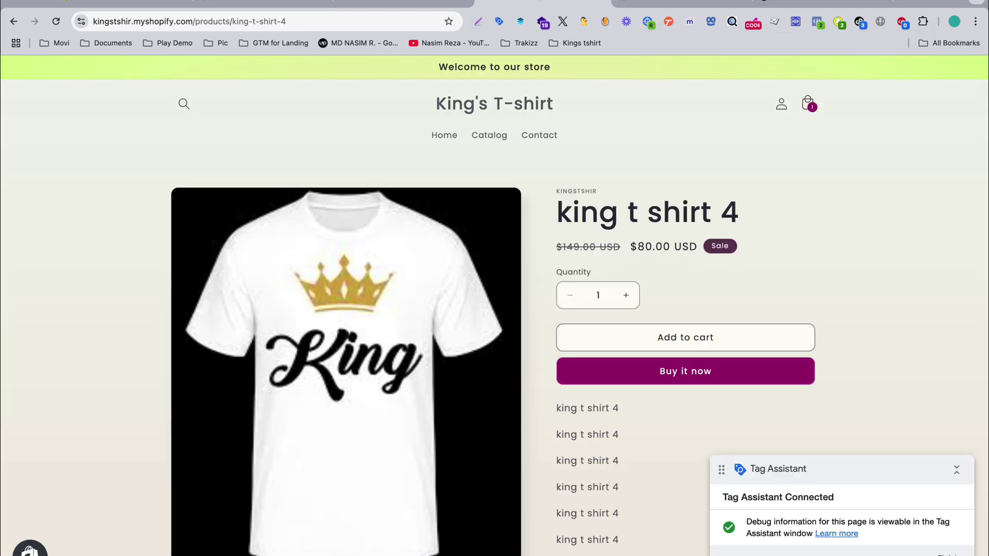
{"action": "left_click", "coordinate": [661, 339]}
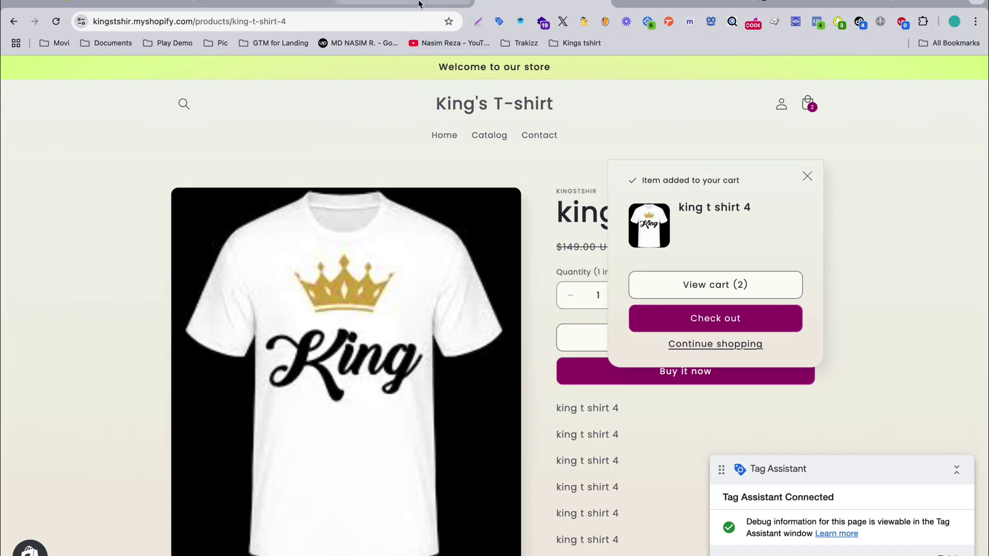
{"action": "left_click", "coordinate": [419, 3]}
{"action": "left_click", "coordinate": [91, 195]}
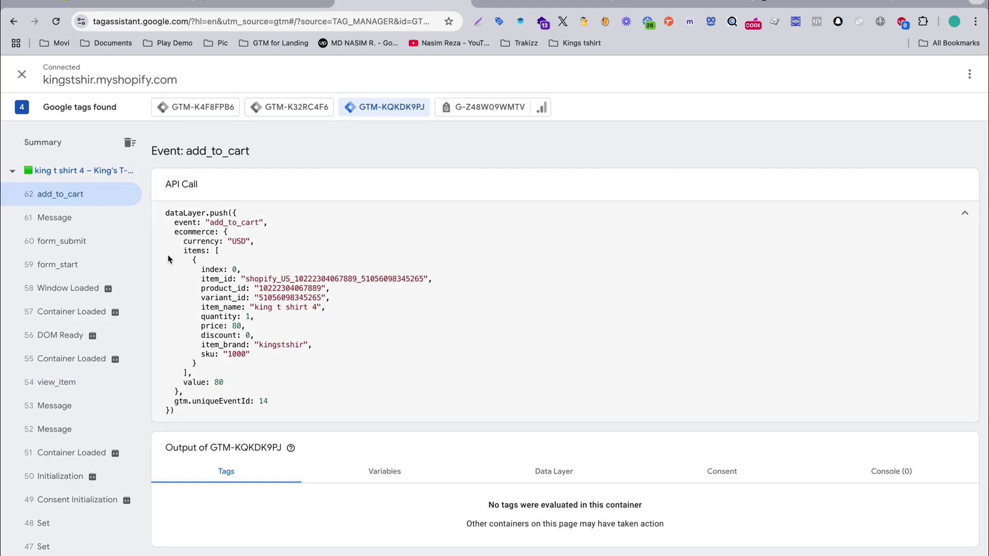
Open the cart and show the view_cart event with king t shirt 4 and King t shirt - 3, totalling 159 USD.
{"action": "left_click_drag", "start_coordinate": [168, 259], "coordinate": [262, 355]}
{"action": "left_click", "coordinate": [556, 3]}
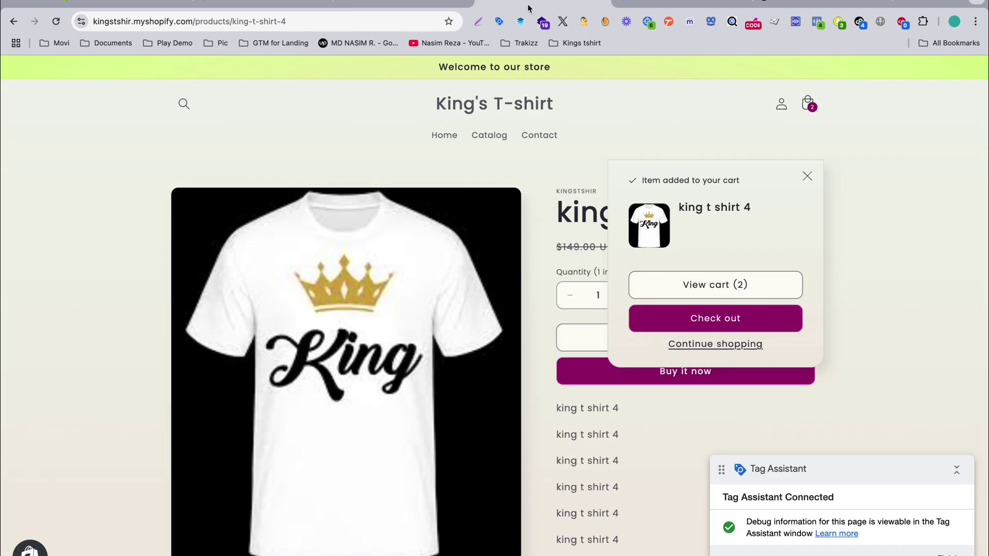
{"action": "left_click", "coordinate": [813, 107]}
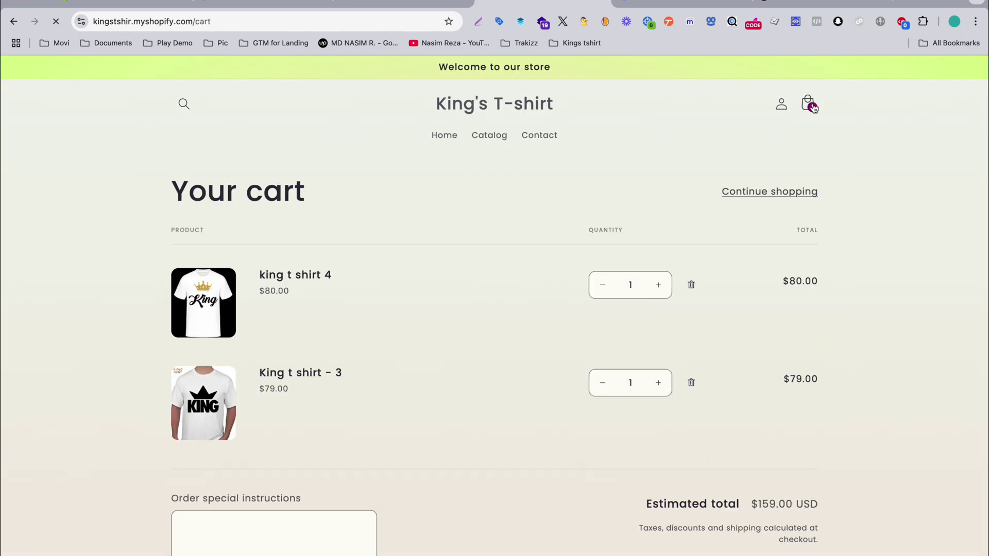
{"action": "left_click", "coordinate": [390, 3]}
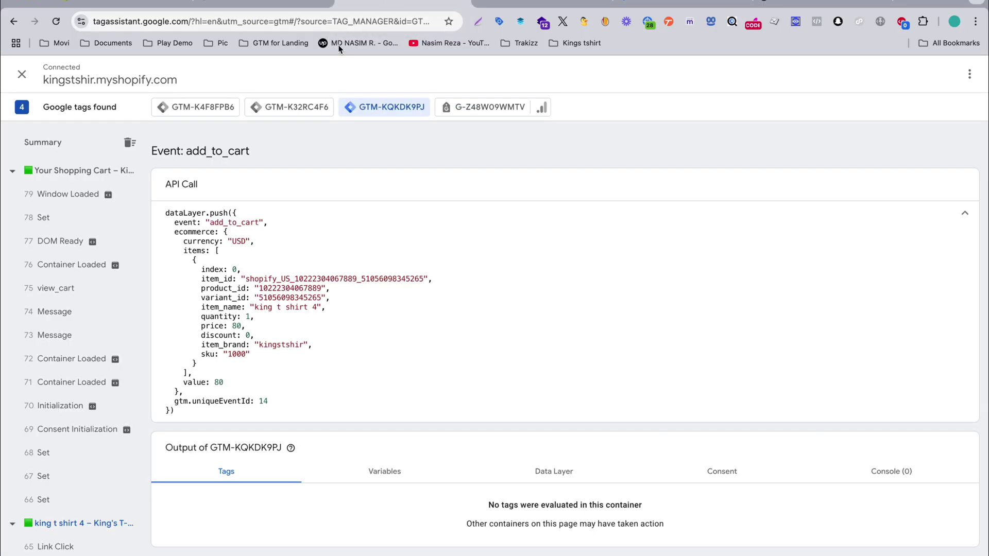
{"action": "left_click", "coordinate": [95, 289]}
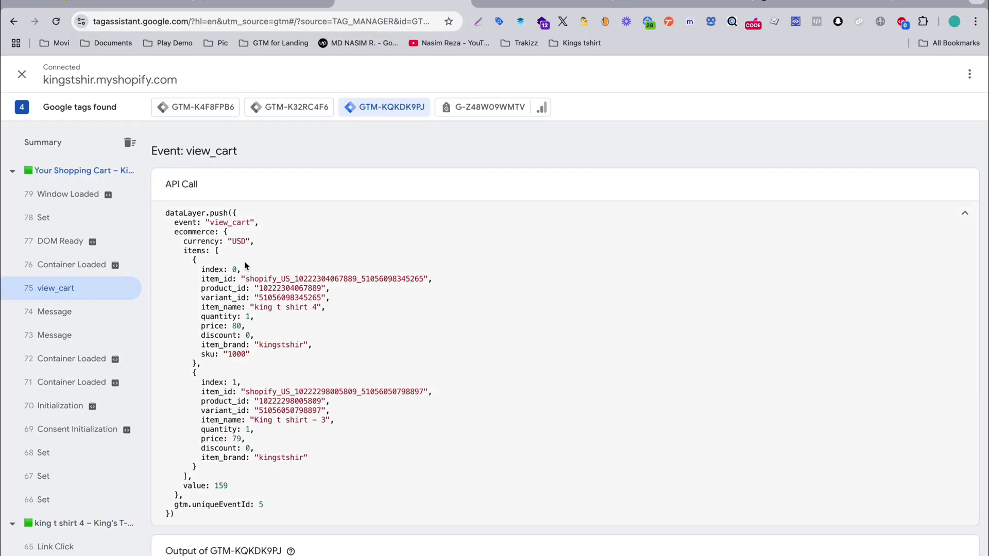
{"action": "left_click_drag", "start_coordinate": [171, 227], "coordinate": [341, 462]}
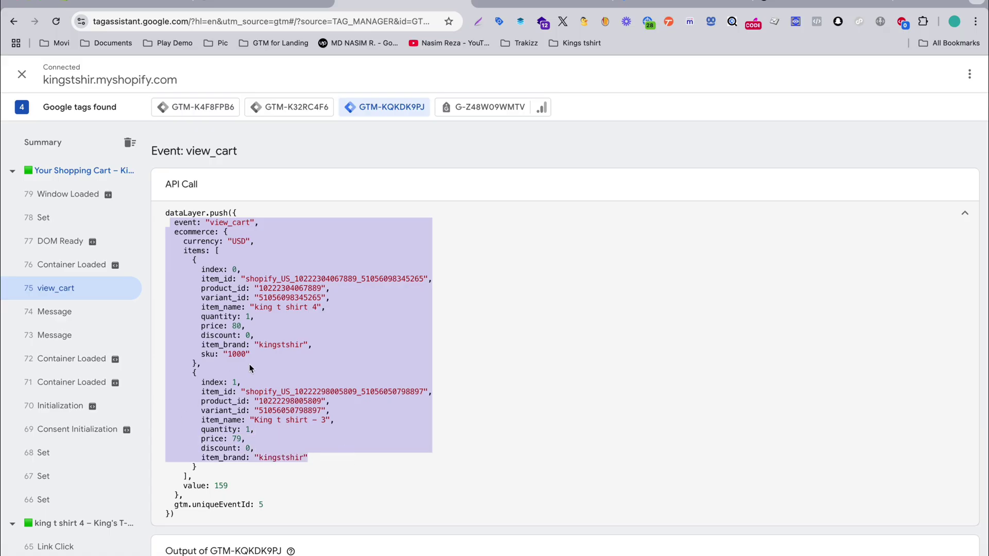
{"action": "left_click", "coordinate": [575, 302]}
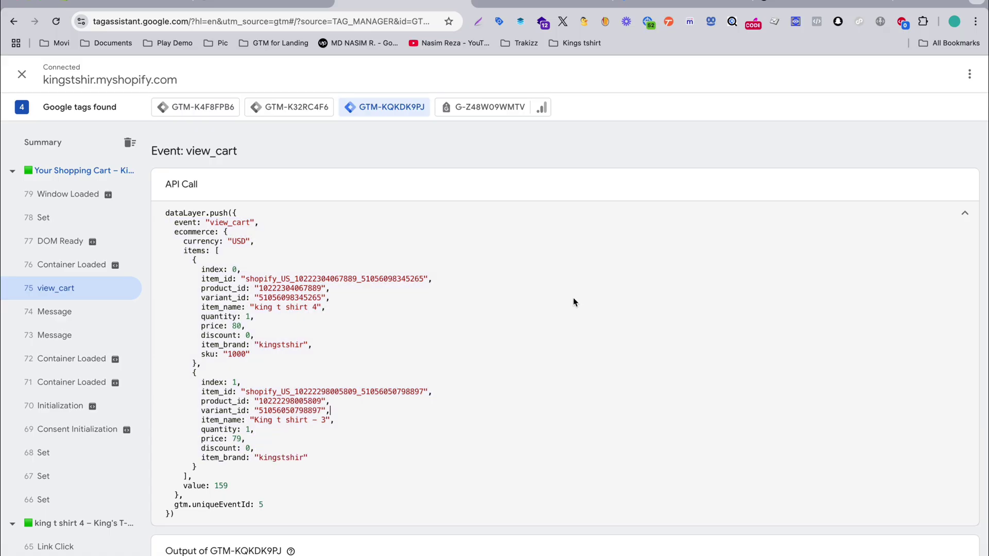